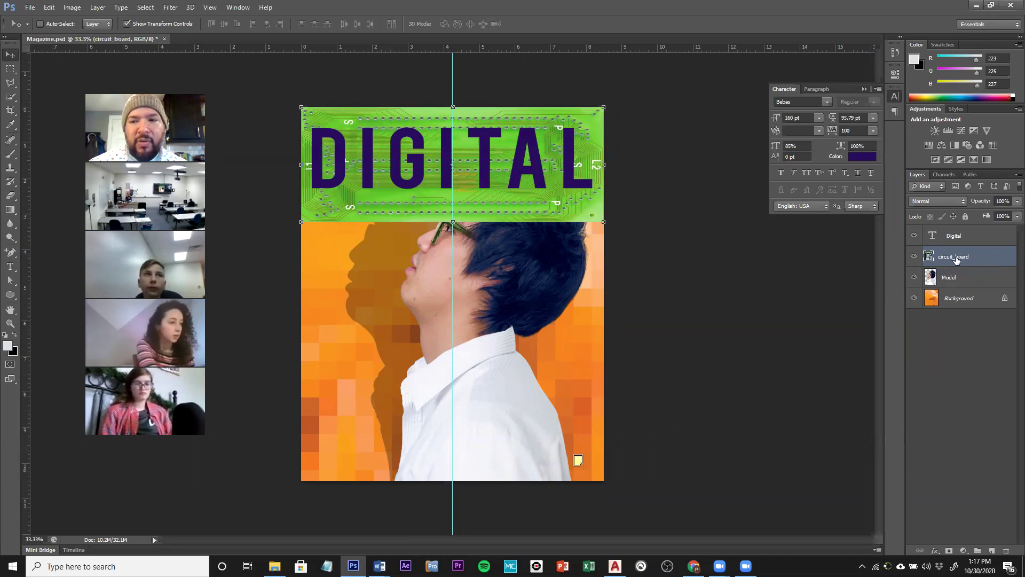
- Move the circuit_board layer directly above the Digital text layer and clip it to the text with a clipping mask
{"action": "left_click_drag", "start_coordinate": [956, 259], "coordinate": [958, 230]}
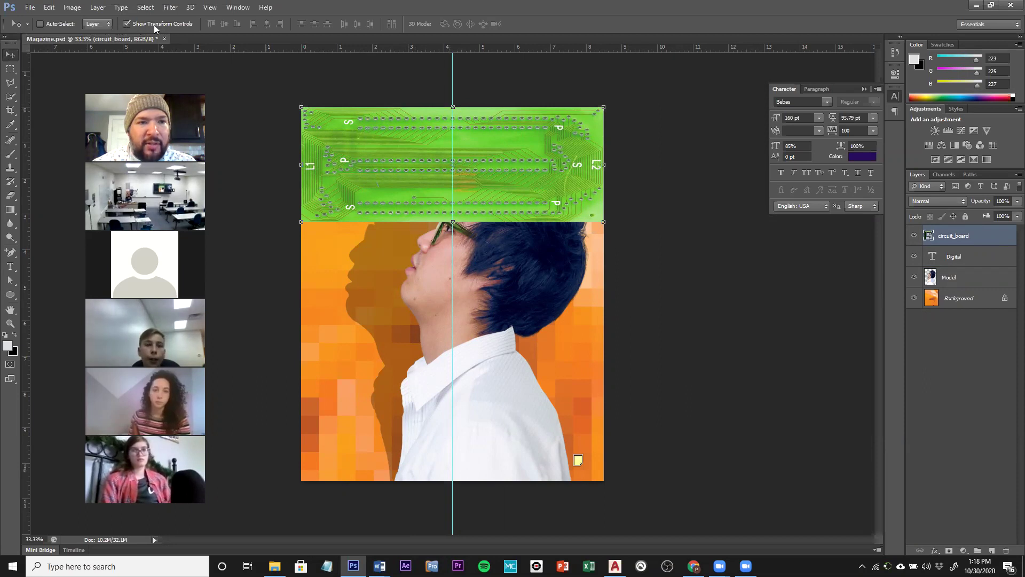
{"action": "left_click", "coordinate": [128, 24]}
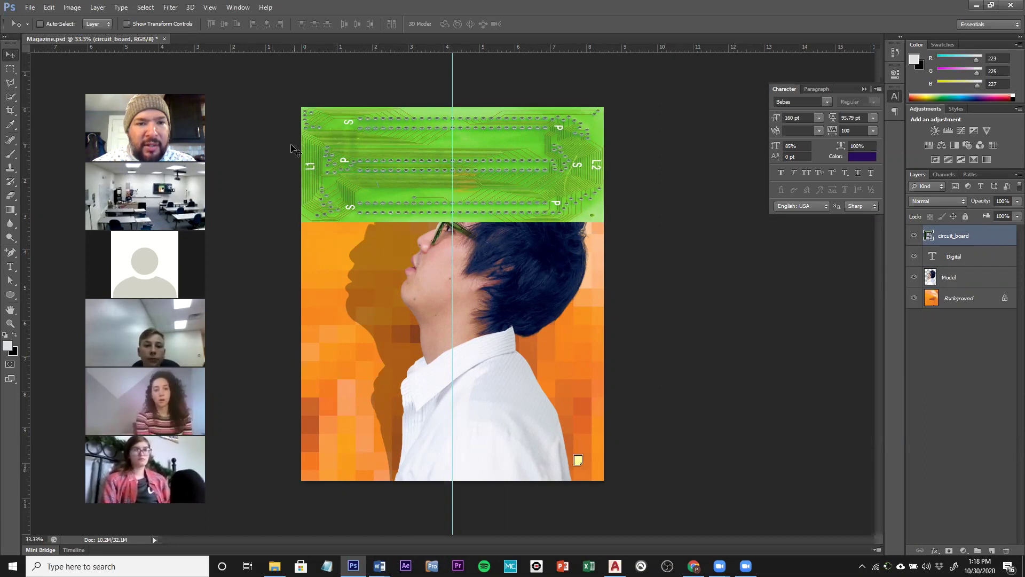
{"action": "left_click", "coordinate": [127, 24]}
{"action": "mouse_move", "coordinate": [301, 164]}
{"action": "left_mouse_down"}
{"action": "mouse_move", "coordinate": [343, 164]}
{"action": "mouse_move", "coordinate": [301, 165]}
{"action": "left_mouse_up"}
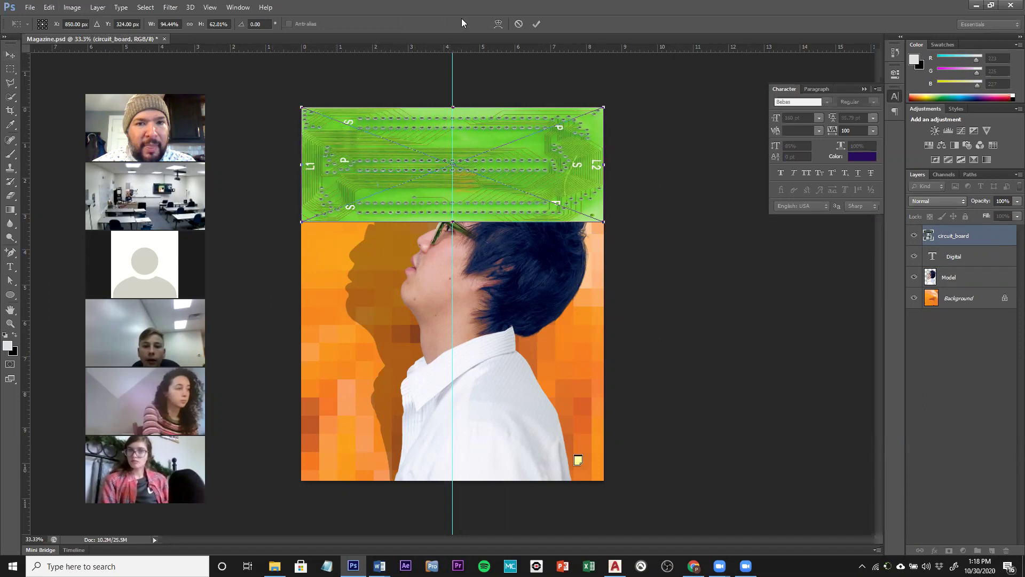
{"action": "left_click", "coordinate": [536, 24]}
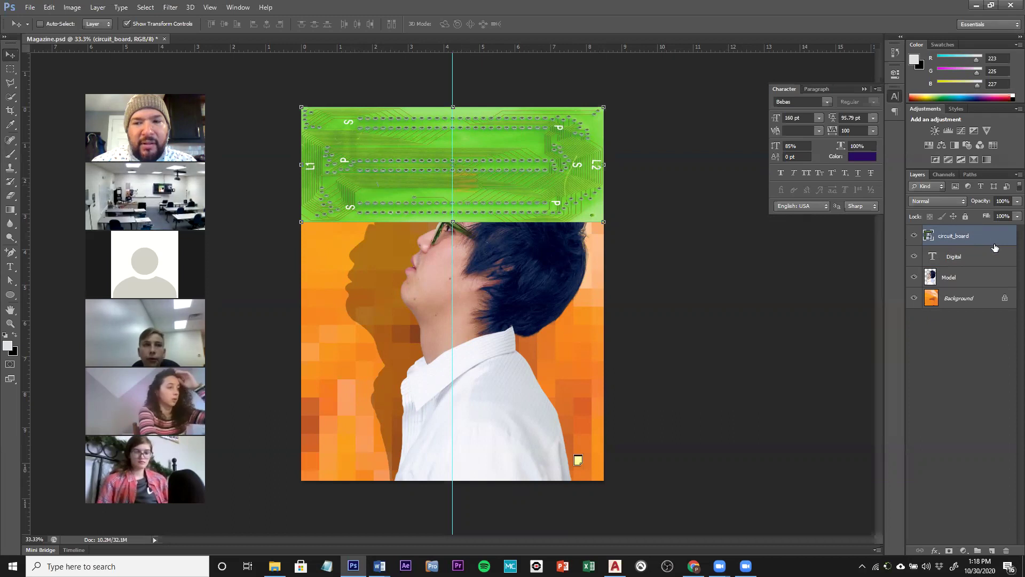
{"action": "right_click", "coordinate": [958, 236]}
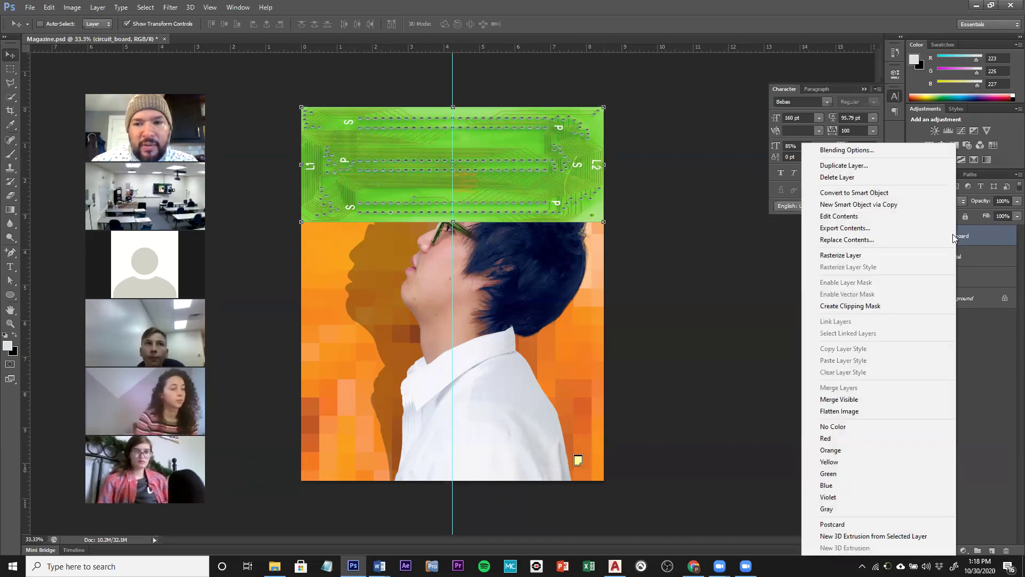
{"action": "left_click", "coordinate": [853, 306]}
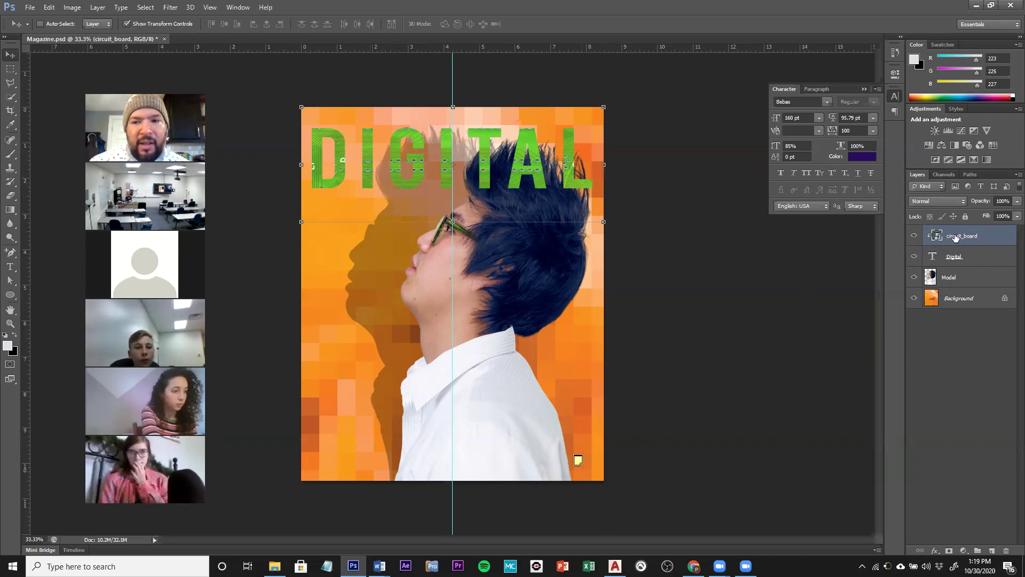
{"action": "left_click", "coordinate": [937, 258]}
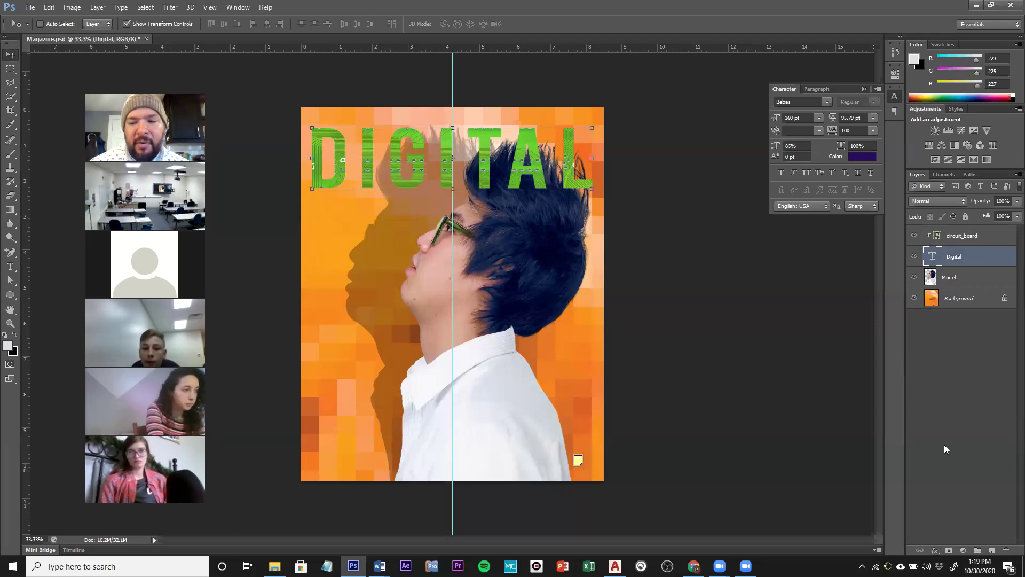
{"action": "left_click", "coordinate": [935, 550]}
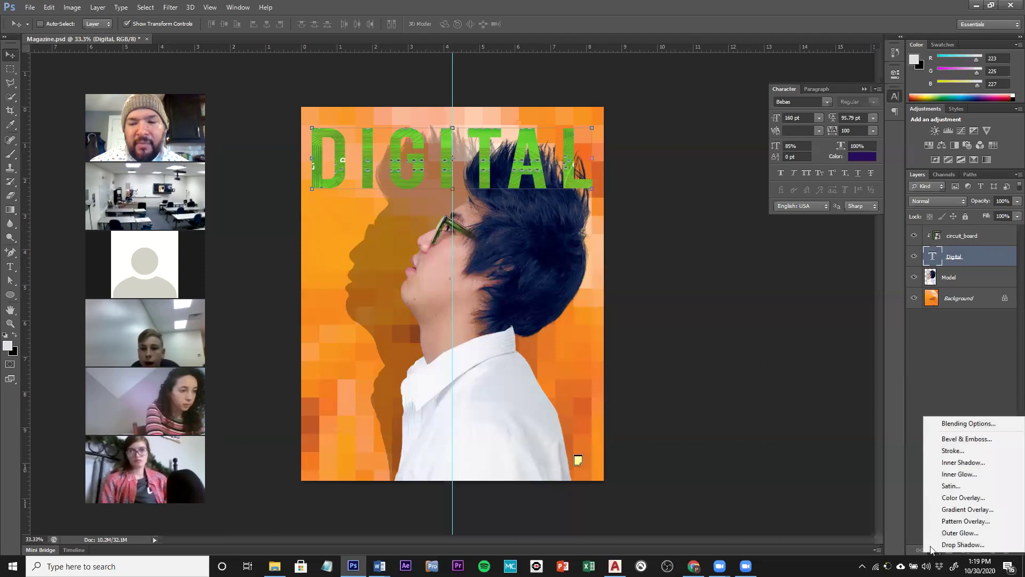
{"action": "left_click", "coordinate": [908, 386]}
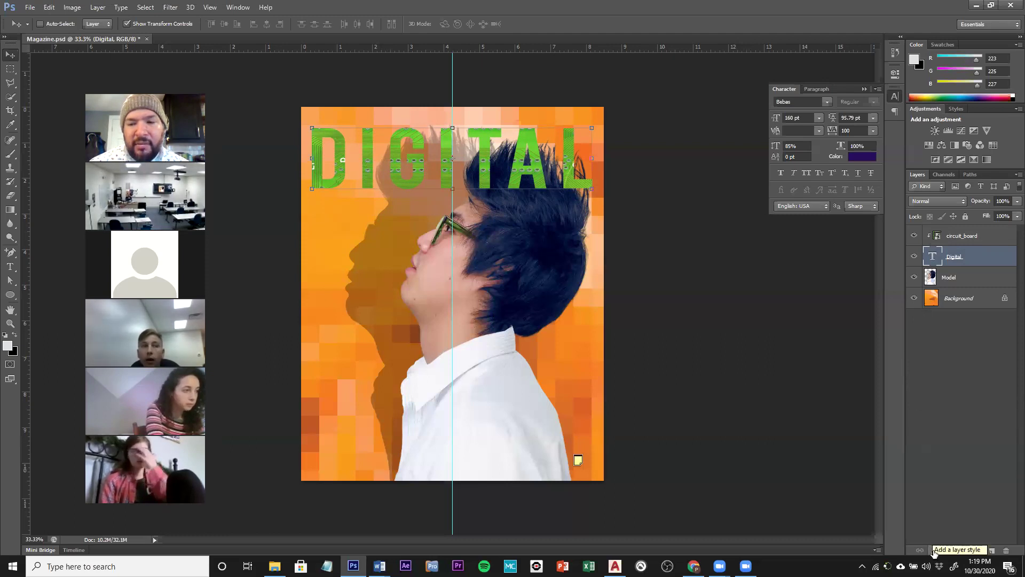
- Release the clipping mask on the circuit_board layer, and clip the layer to the Digital text again
{"action": "left_click", "coordinate": [973, 240]}
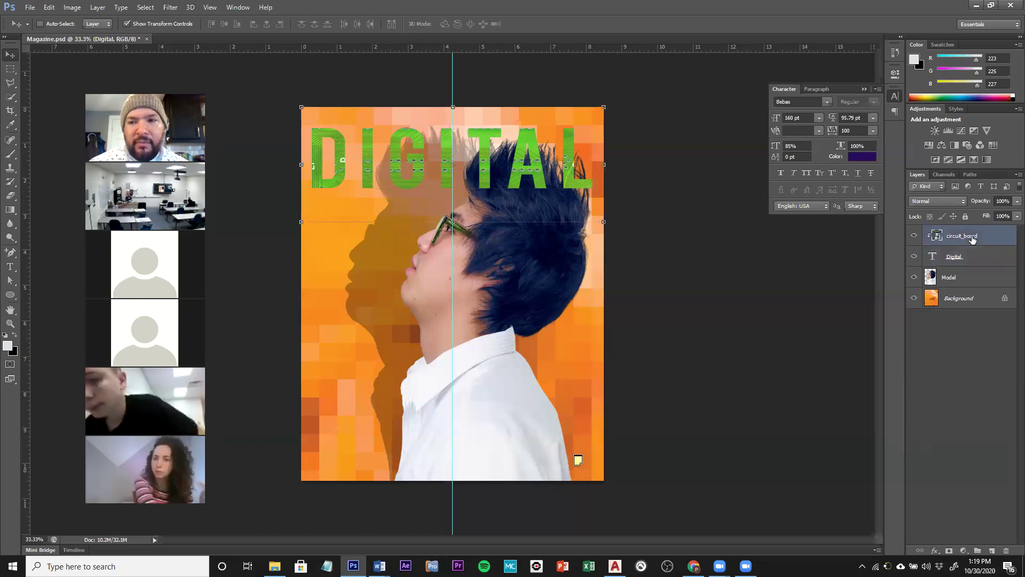
{"action": "right_click", "coordinate": [963, 235]}
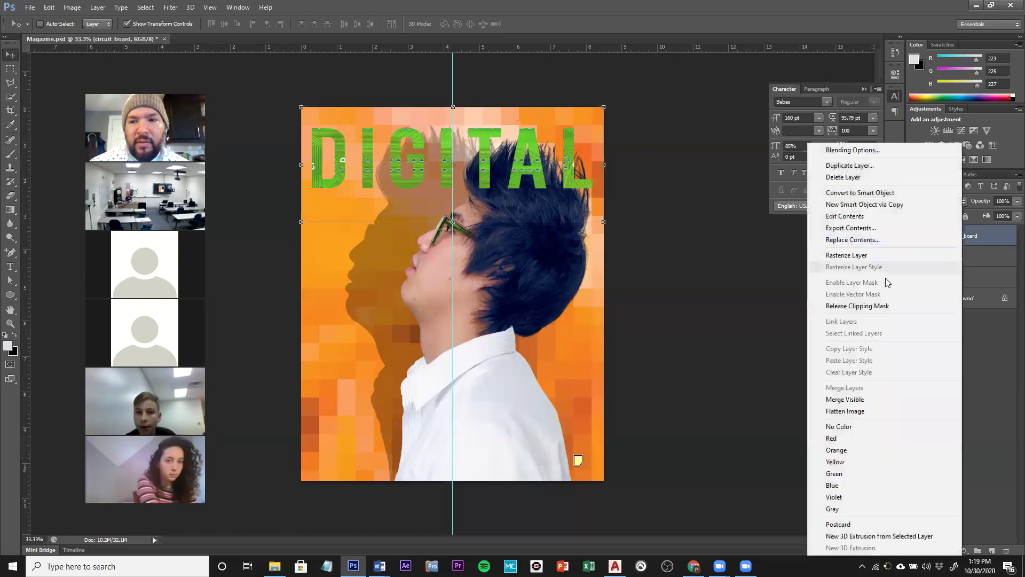
{"action": "left_click", "coordinate": [861, 307]}
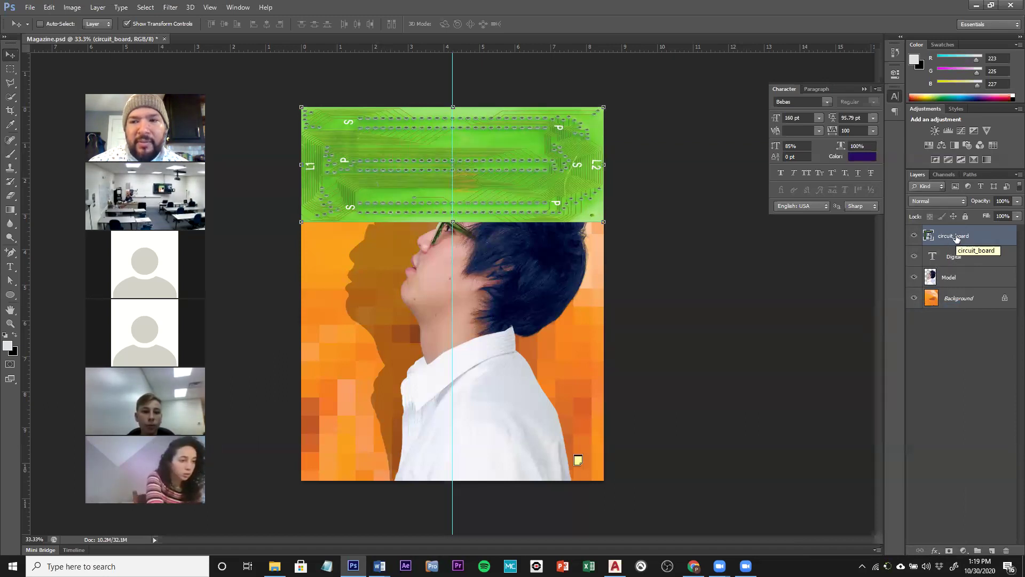
{"action": "mouse_move", "coordinate": [956, 238]}
{"action": "left_mouse_down"}
{"action": "mouse_move", "coordinate": [958, 266]}
{"action": "mouse_move", "coordinate": [959, 234]}
{"action": "left_mouse_up"}
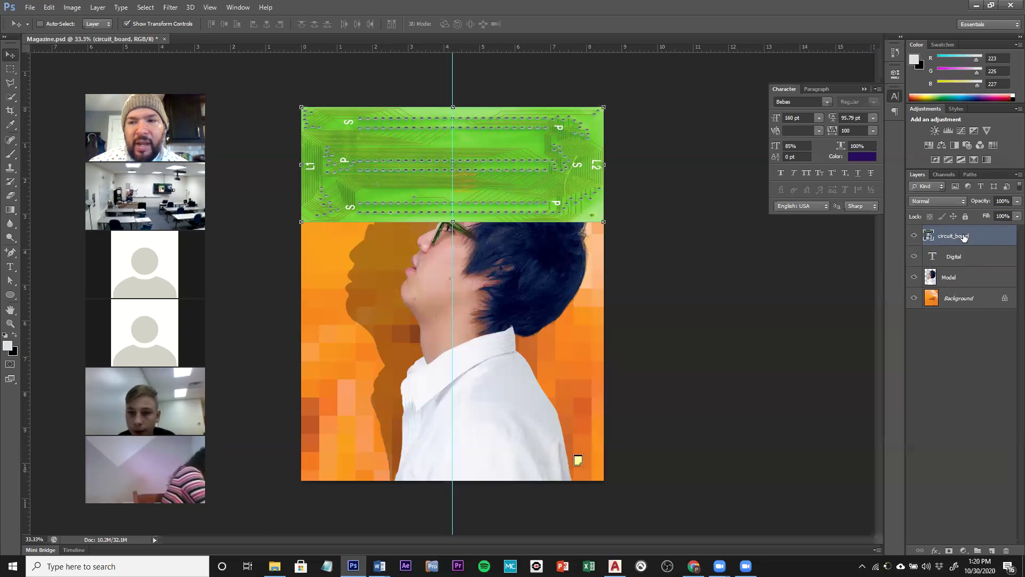
{"action": "right_click", "coordinate": [963, 238]}
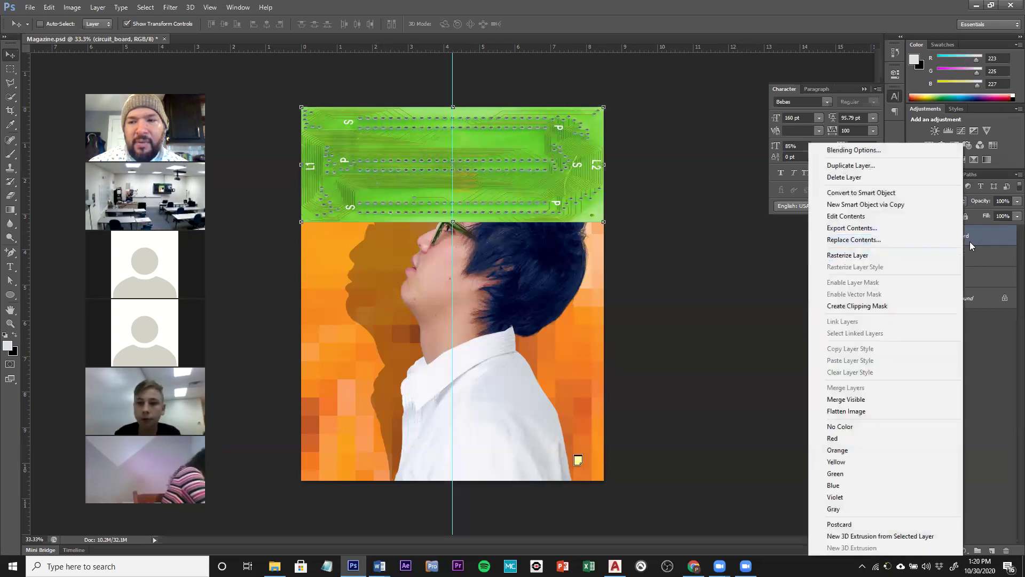
{"action": "left_click", "coordinate": [853, 308]}
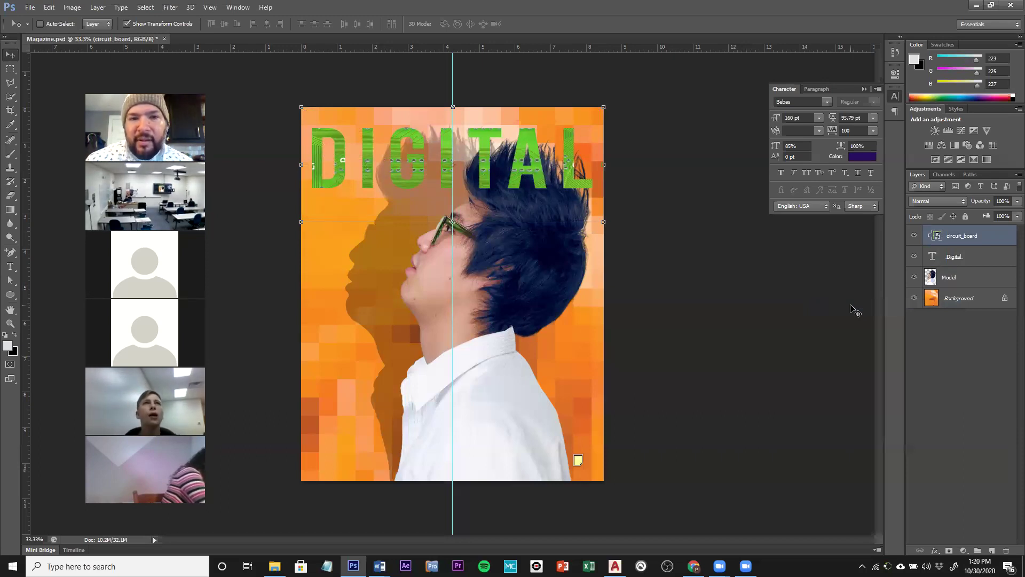
{"action": "left_click", "coordinate": [974, 257]}
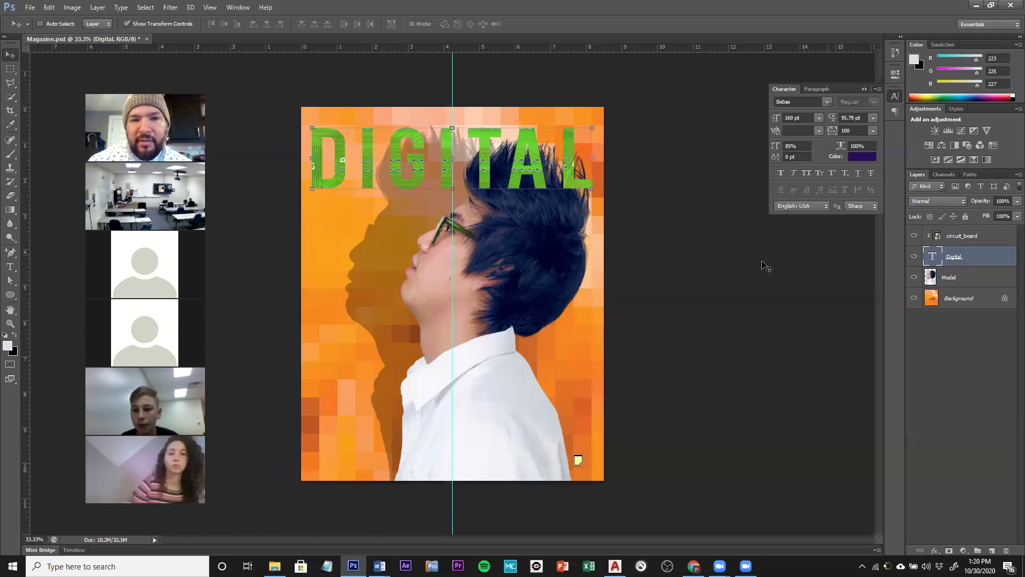
{"action": "left_click", "coordinate": [967, 237]}
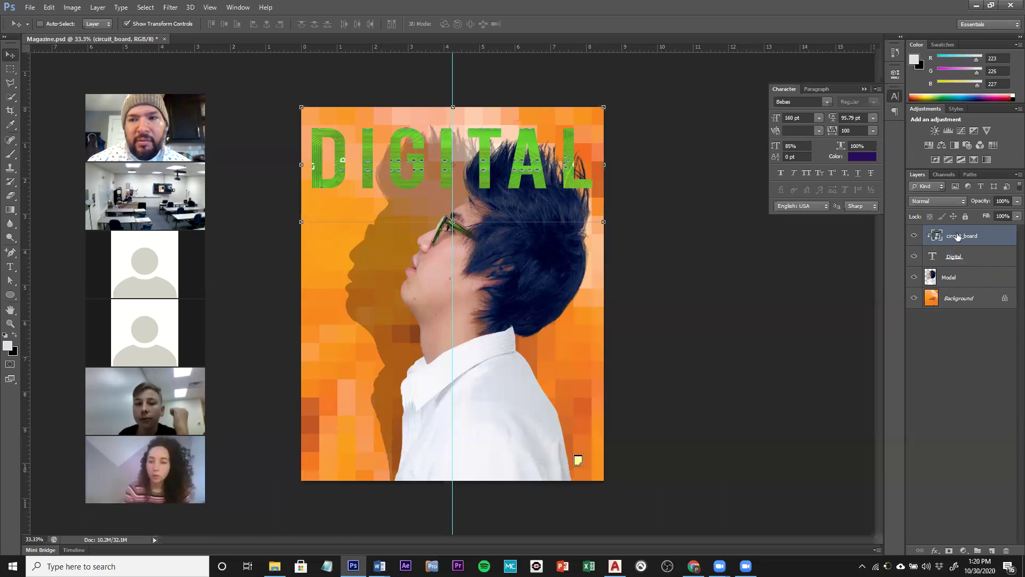
{"action": "right_click", "coordinate": [958, 237]}
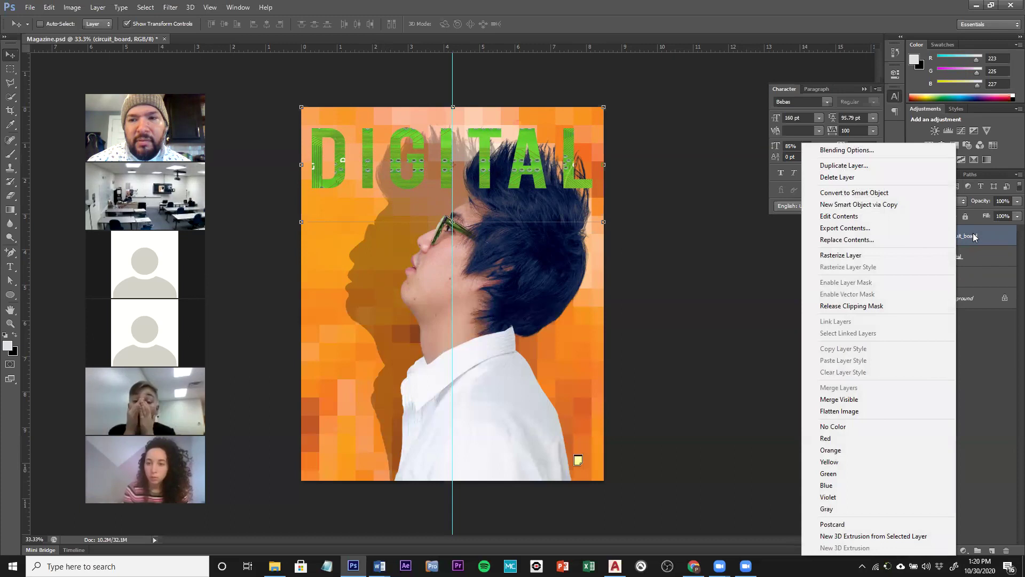
{"action": "left_click", "coordinate": [974, 237]}
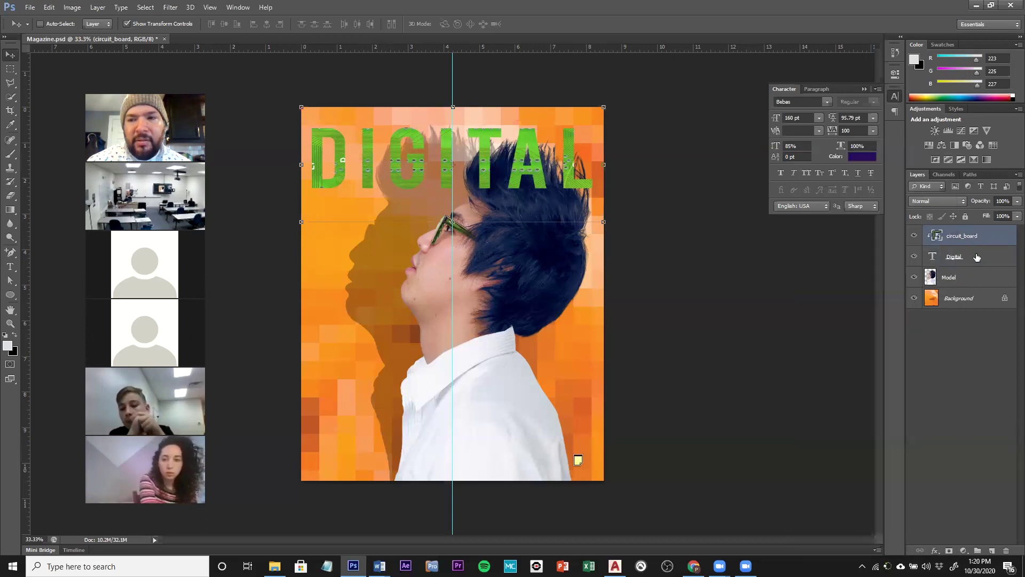
{"action": "left_click", "coordinate": [976, 258]}
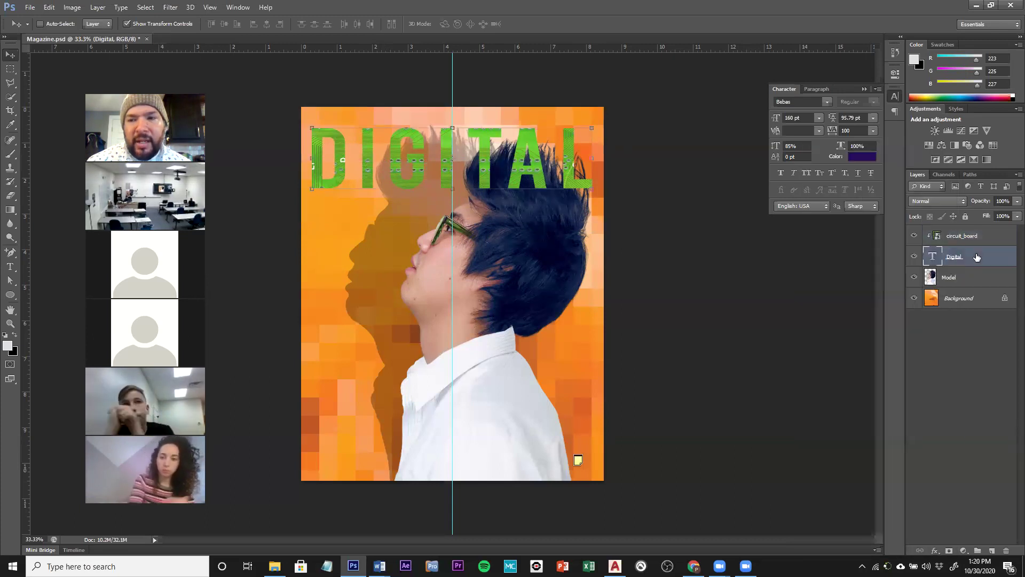
{"action": "left_click", "coordinate": [935, 551]}
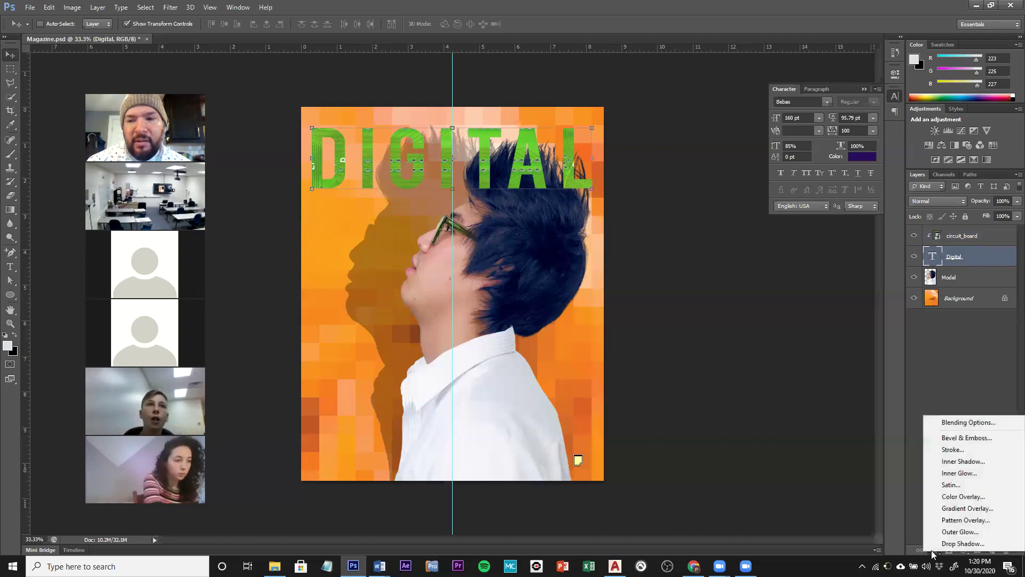
{"action": "left_click", "coordinate": [962, 461]}
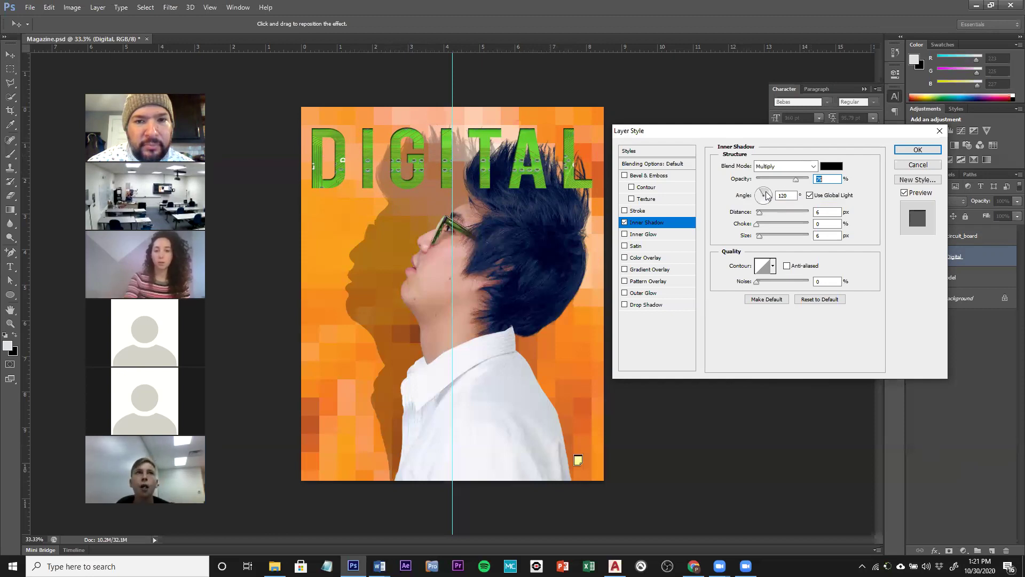
{"action": "left_click", "coordinate": [917, 165]}
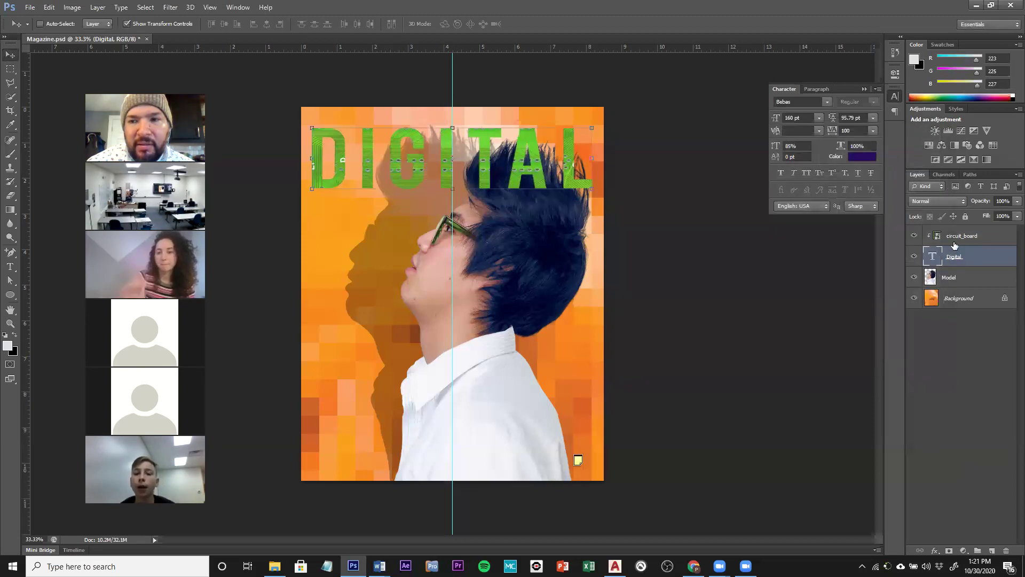
- Release the circuit_board layer from the Digital text and recreate its clipping mask
{"action": "left_click", "coordinate": [956, 240]}
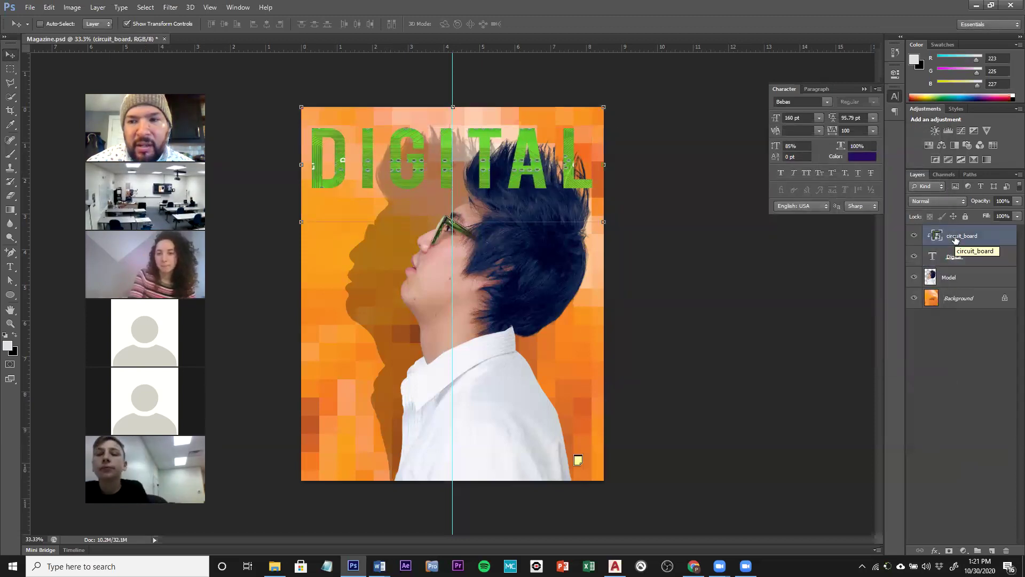
{"action": "right_click", "coordinate": [960, 235]}
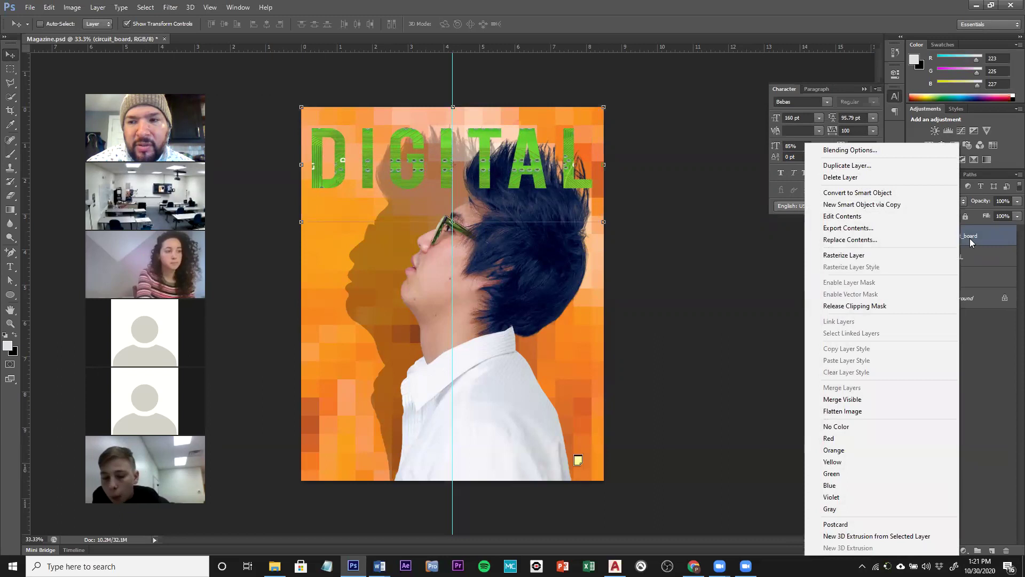
{"action": "left_click", "coordinate": [975, 232]}
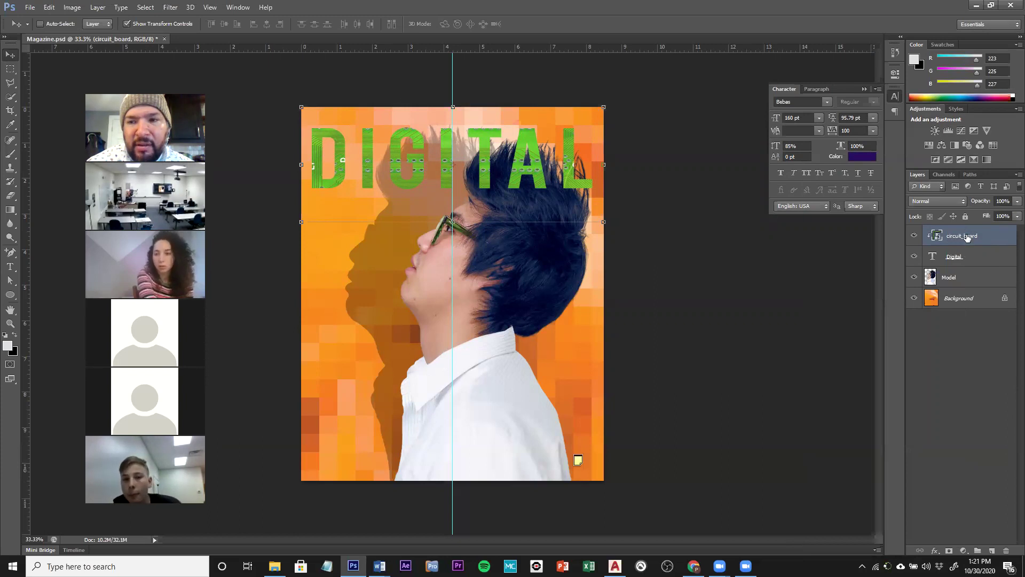
{"action": "right_click", "coordinate": [968, 239]}
{"action": "left_click", "coordinate": [857, 306]}
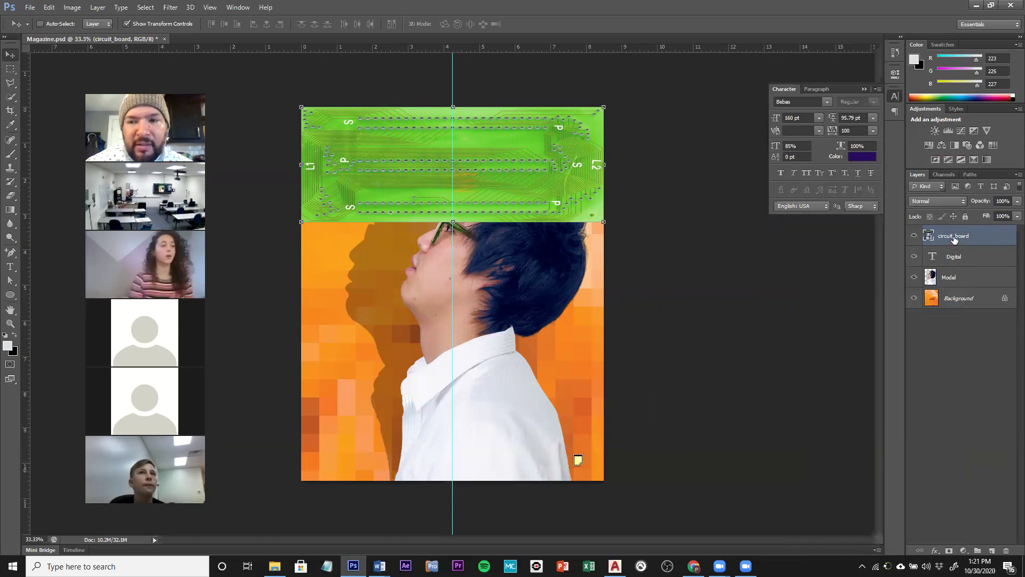
{"action": "right_click", "coordinate": [955, 240]}
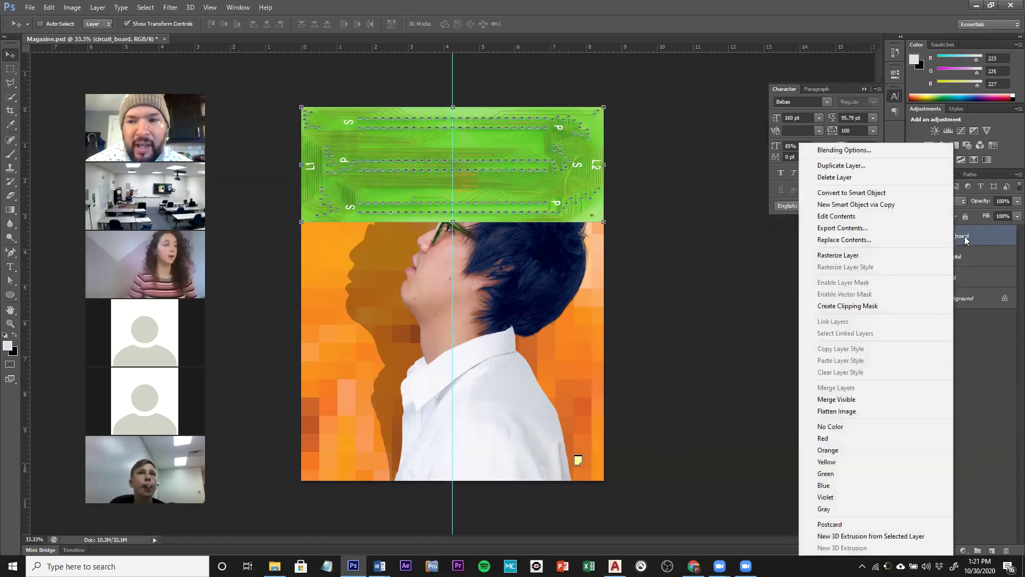
{"action": "left_click", "coordinate": [868, 308]}
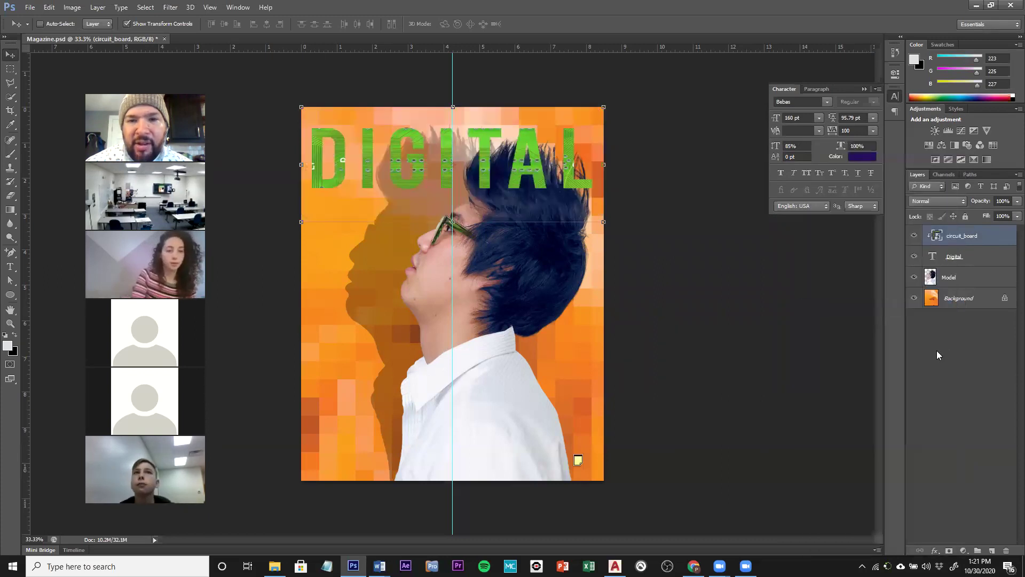
- Apply an inner shadow to the Digital text layer with a distance of 17 px and an increased size
{"action": "left_click", "coordinate": [935, 551]}
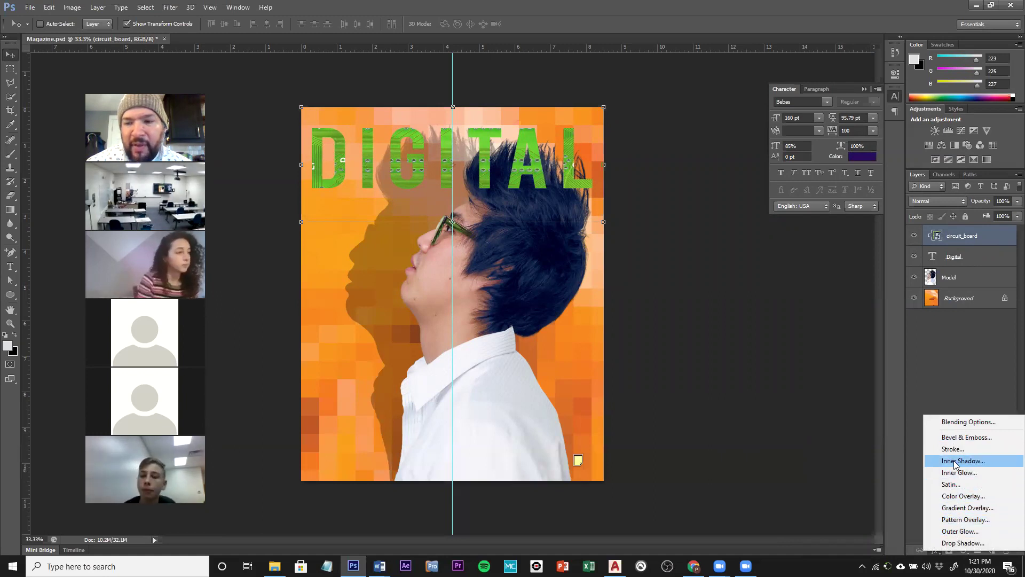
{"action": "left_click", "coordinate": [973, 258]}
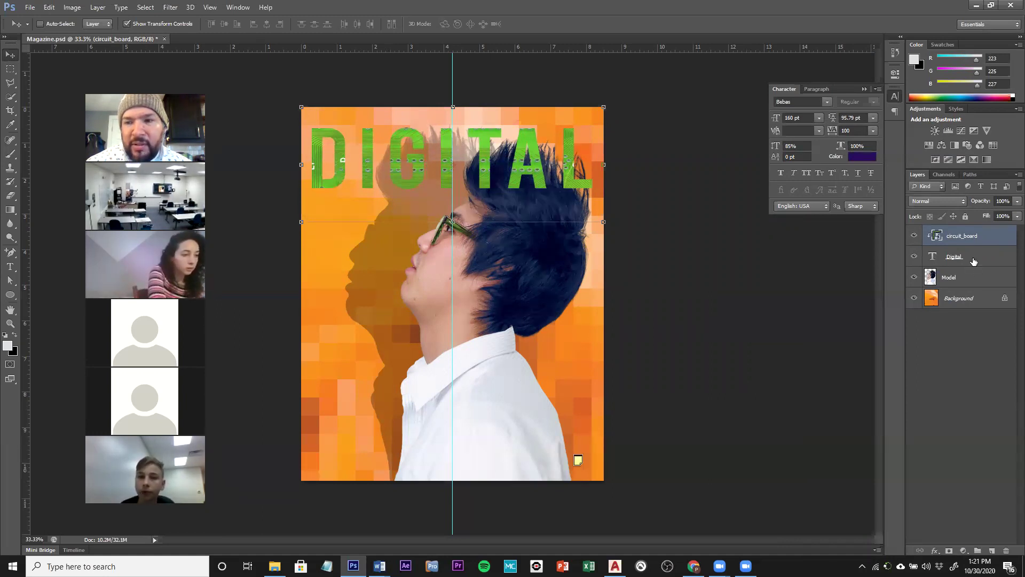
{"action": "left_click", "coordinate": [974, 259]}
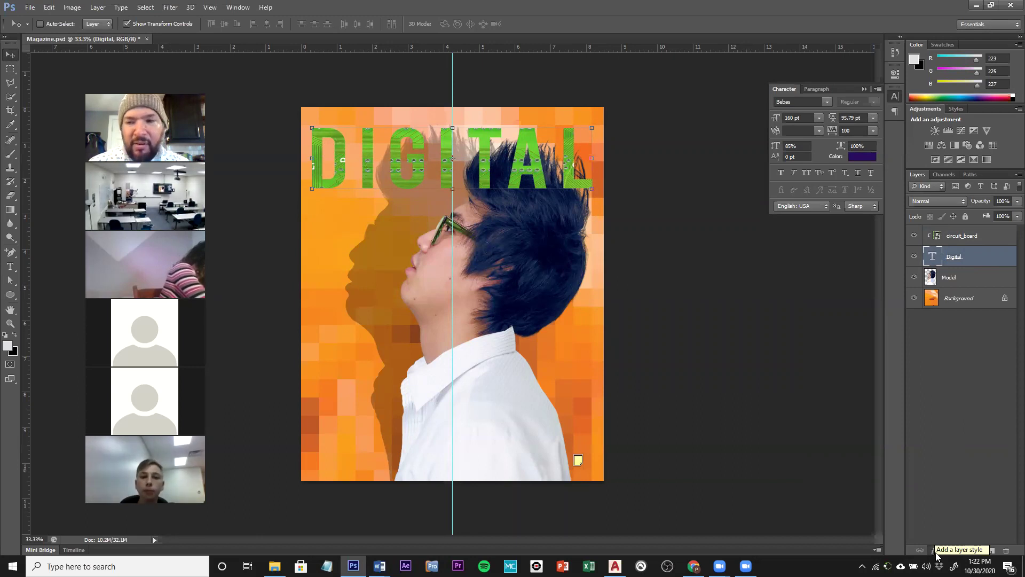
{"action": "left_click", "coordinate": [935, 551]}
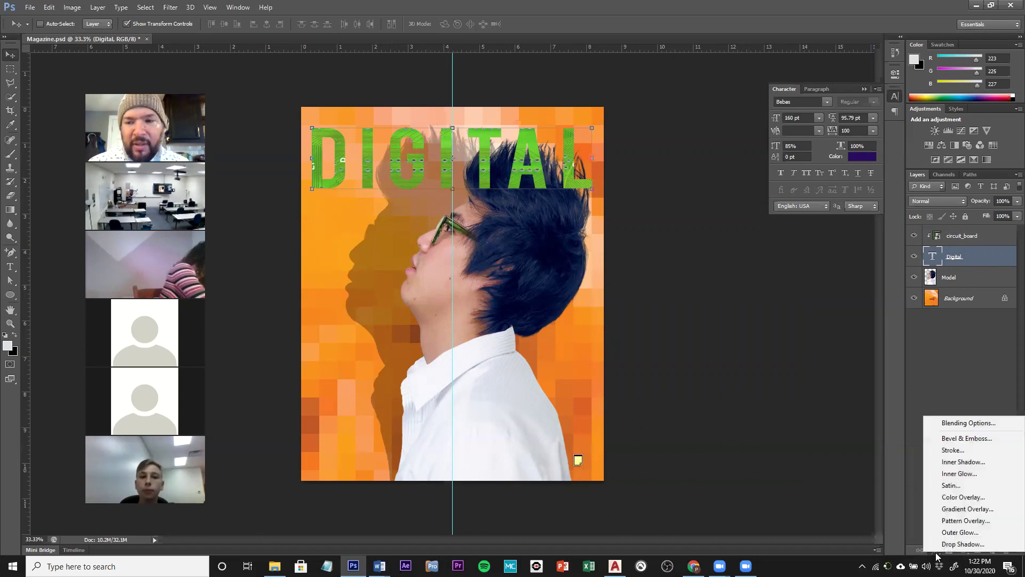
{"action": "left_click", "coordinate": [957, 463]}
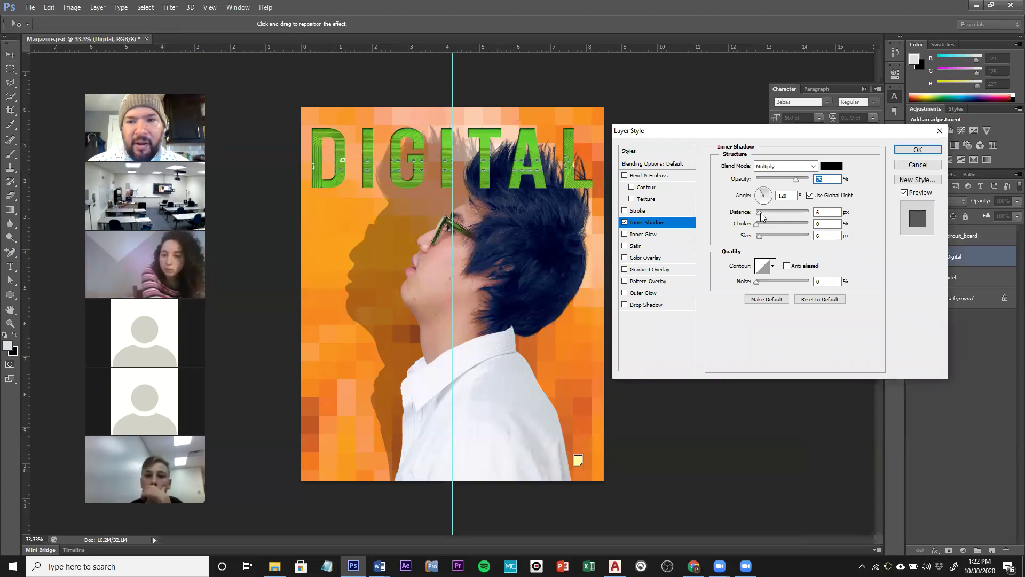
{"action": "left_click_drag", "start_coordinate": [760, 216], "coordinate": [766, 217]}
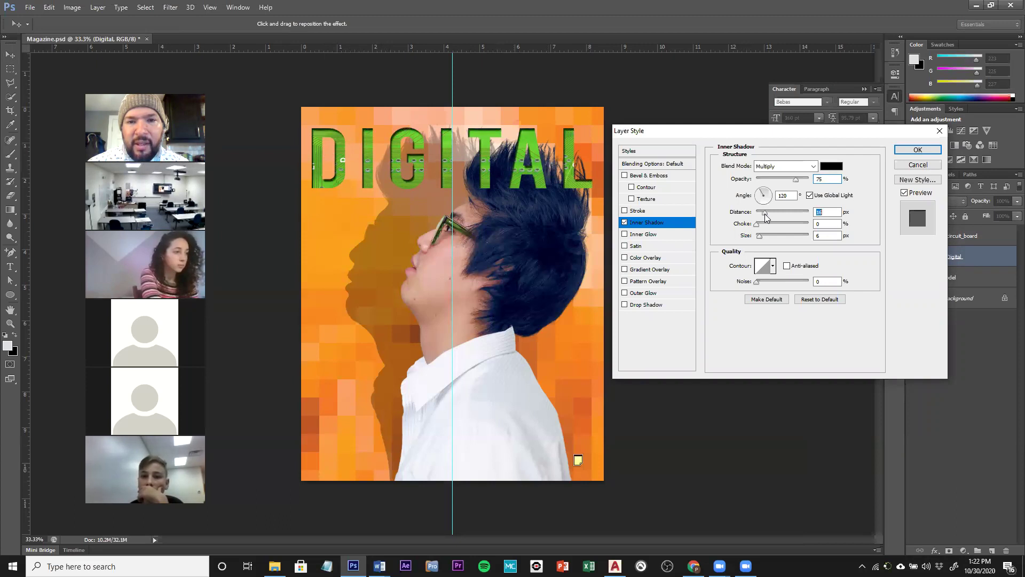
{"action": "left_click_drag", "start_coordinate": [766, 217], "coordinate": [766, 214]}
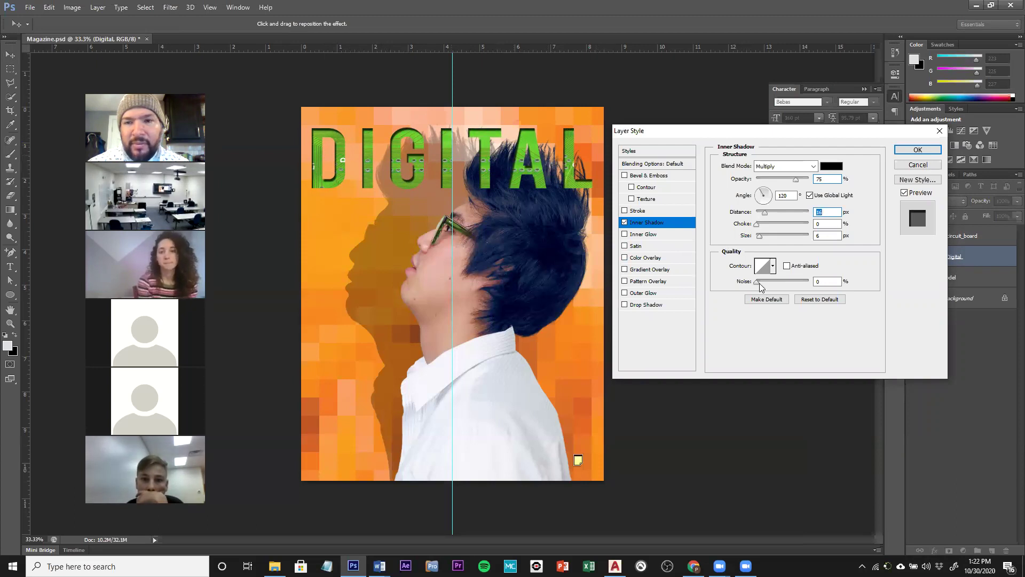
{"action": "left_click_drag", "start_coordinate": [767, 213], "coordinate": [765, 240]}
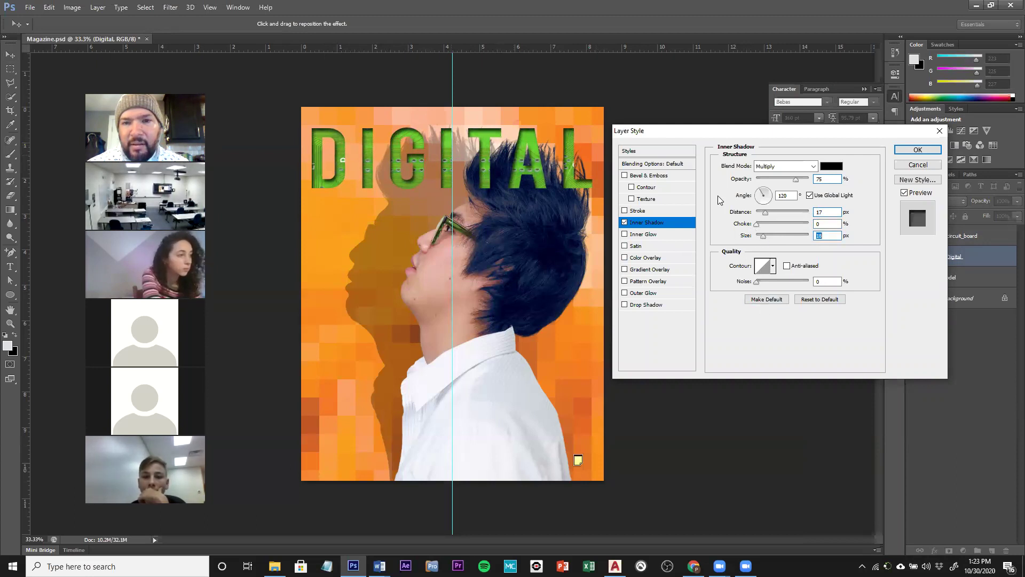
{"action": "left_click", "coordinate": [916, 153]}
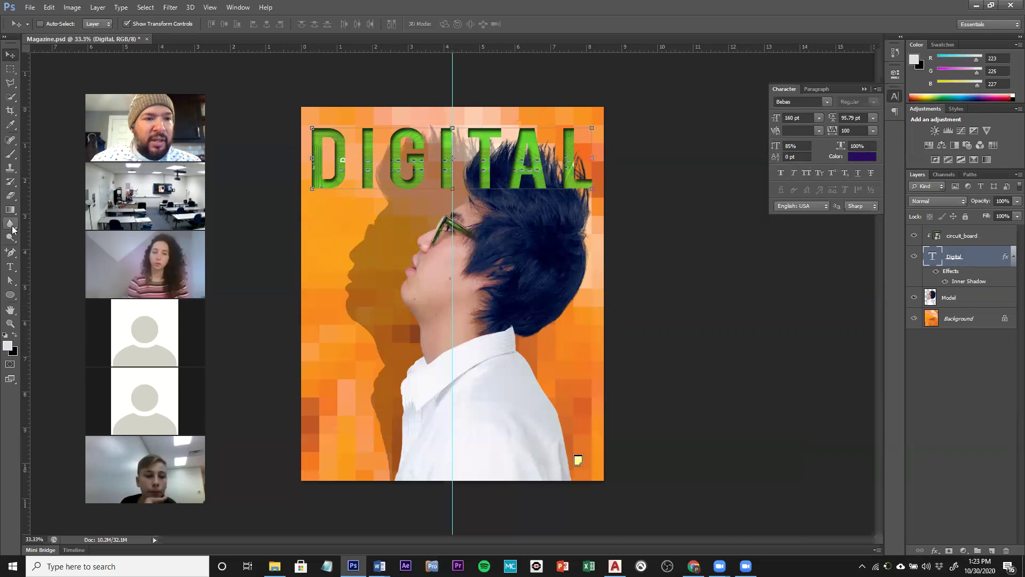
- Create a text box about 2.4 by 5 inches below the title's left end and enter placeholder text "ajfasdfljasdf" at 36 pt
{"action": "left_click", "coordinate": [9, 269]}
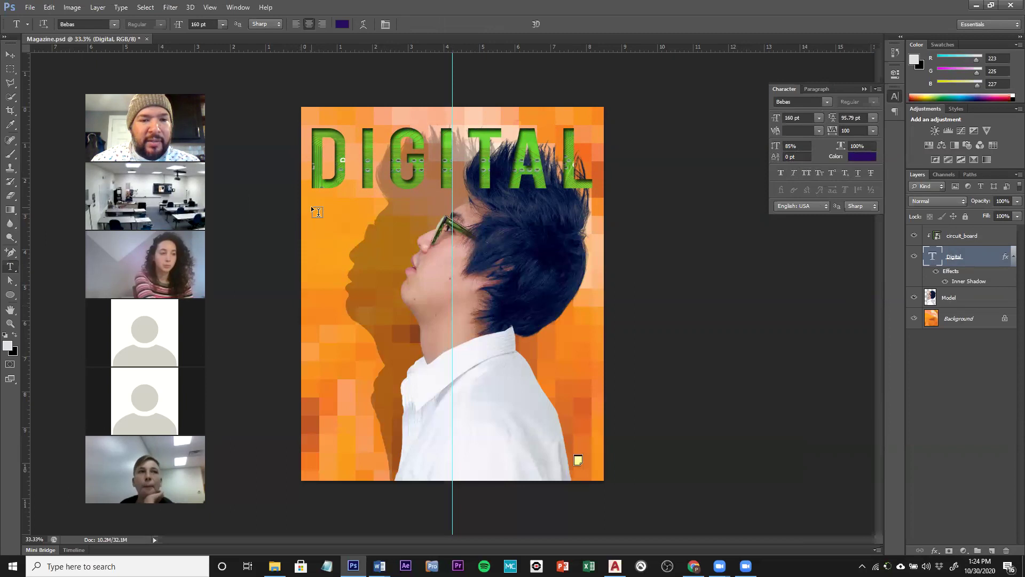
{"action": "left_click_drag", "start_coordinate": [312, 207], "coordinate": [398, 385]}
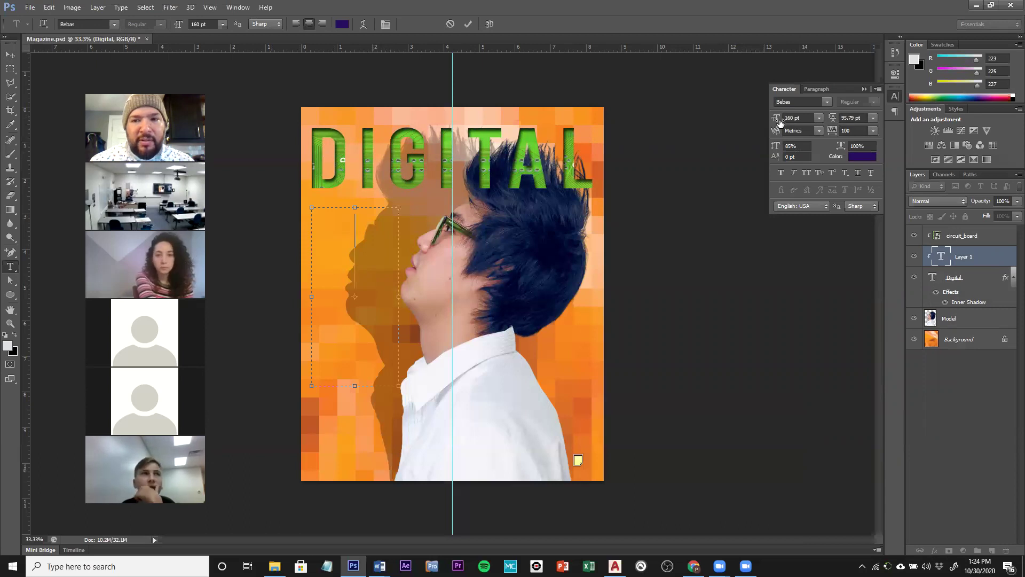
{"action": "mouse_move", "coordinate": [778, 122]}
{"action": "left_mouse_down"}
{"action": "mouse_move", "coordinate": [765, 123]}
{"action": "mouse_move", "coordinate": [781, 122]}
{"action": "left_mouse_up"}
{"action": "left_click", "coordinate": [819, 118]}
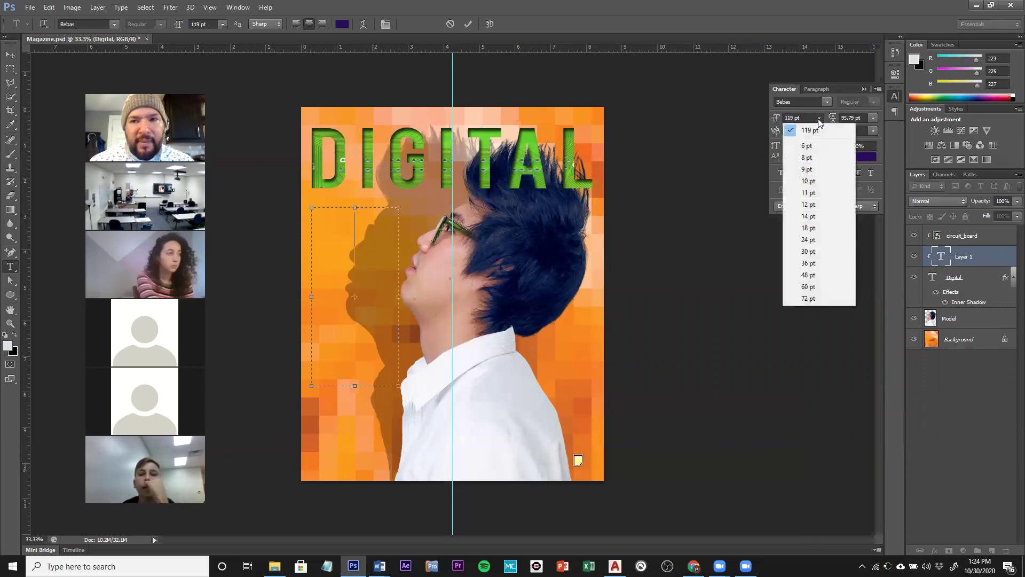
{"action": "left_click", "coordinate": [810, 205]}
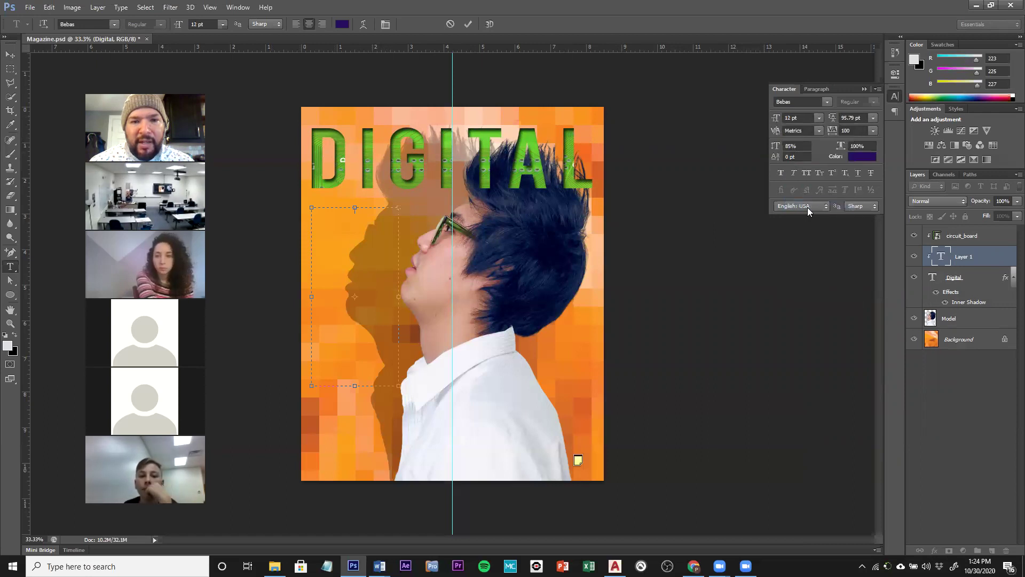
{"action": "left_click", "coordinate": [819, 117]}
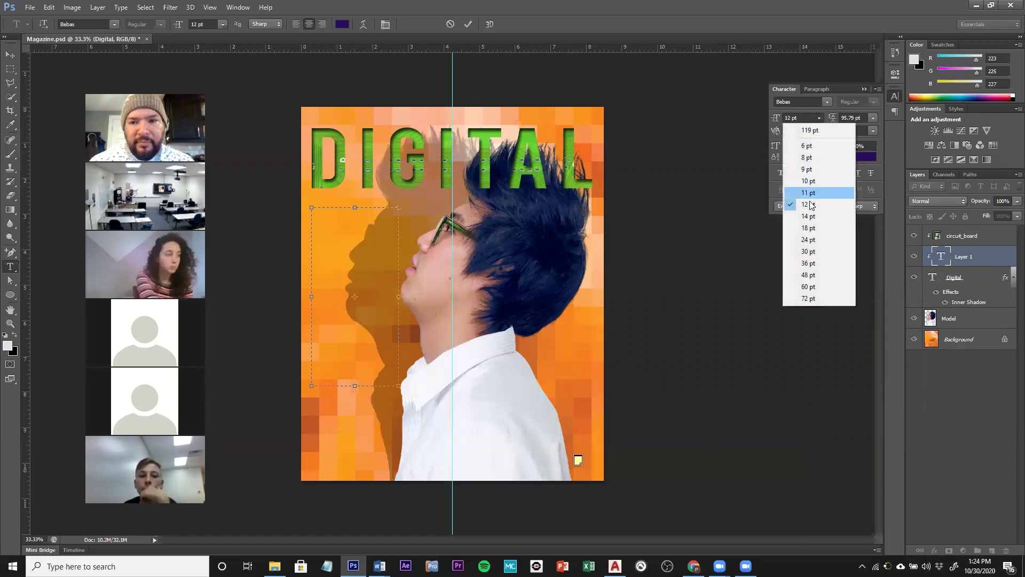
{"action": "left_click", "coordinate": [810, 263]}
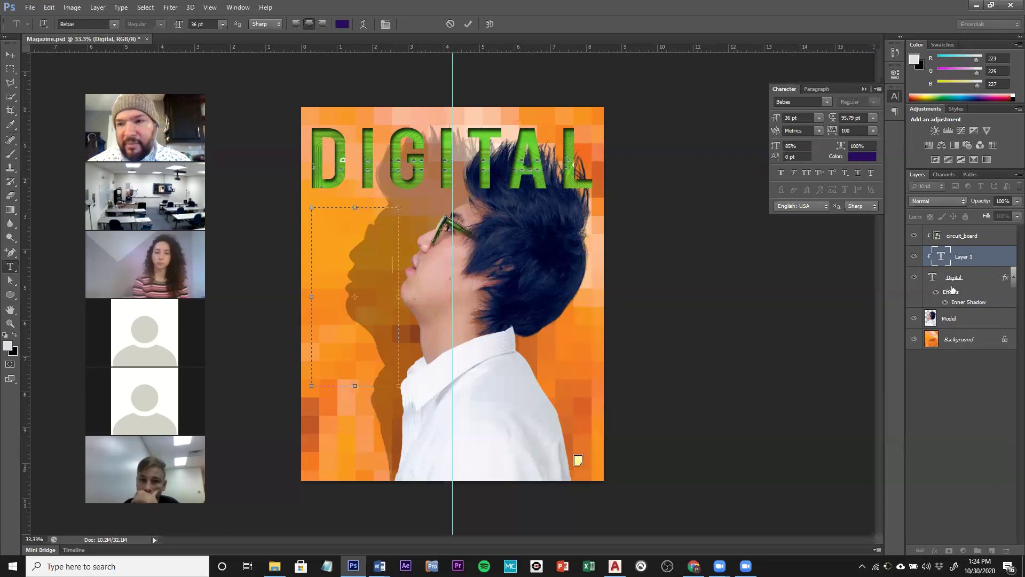
{"action": "left_click", "coordinate": [971, 258]}
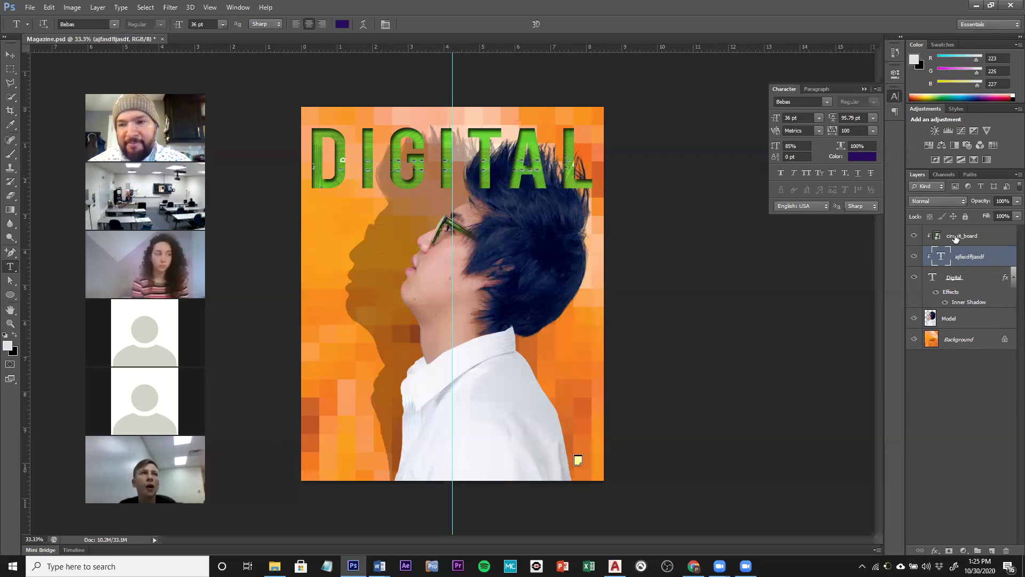
- Move the placeholder text layer above the circuit_board layer so it is outside the clipping mask
{"action": "right_click", "coordinate": [961, 258]}
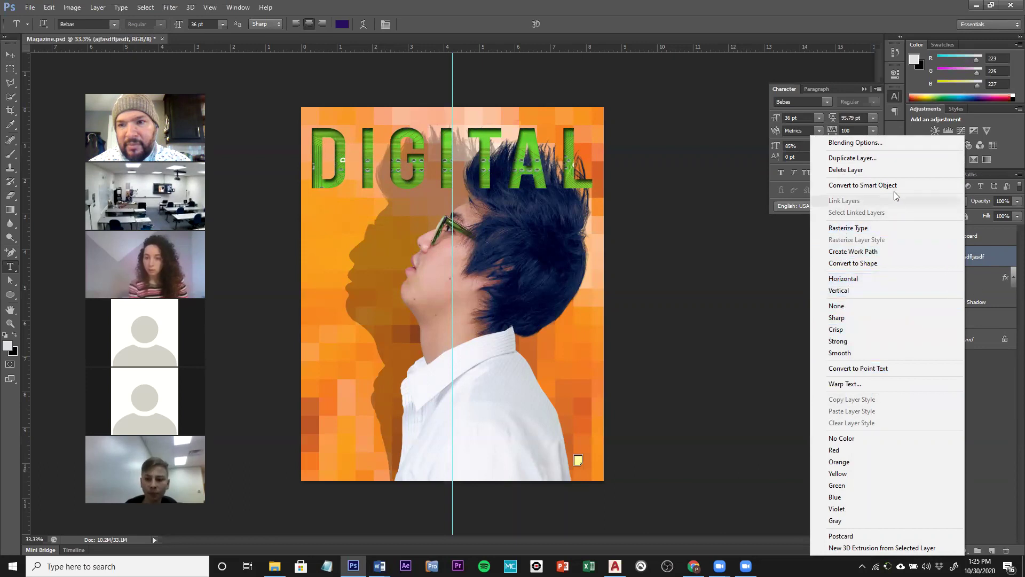
{"action": "left_click", "coordinate": [982, 256]}
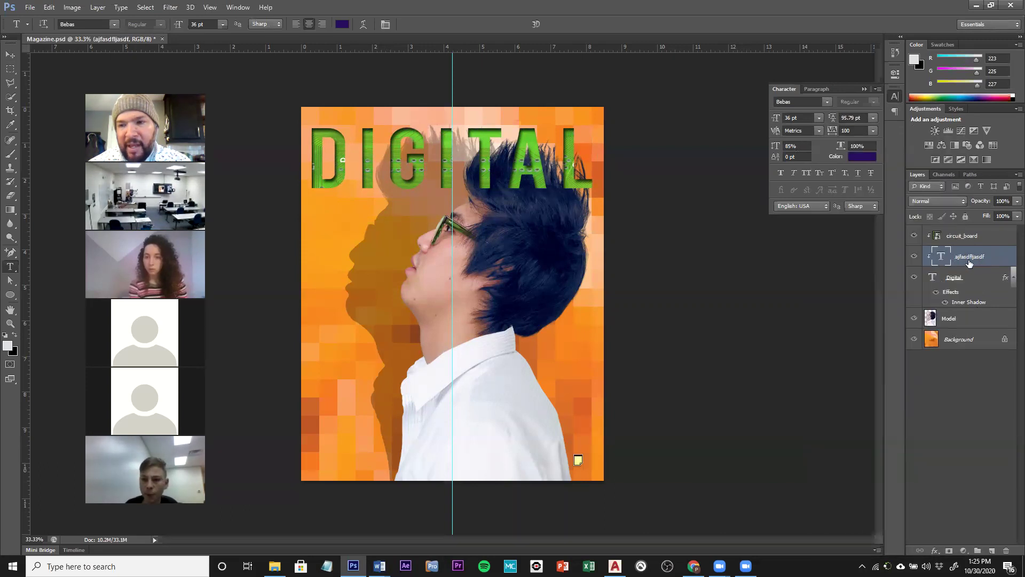
{"action": "left_click_drag", "start_coordinate": [970, 258], "coordinate": [967, 231]}
{"action": "right_click", "coordinate": [982, 236]}
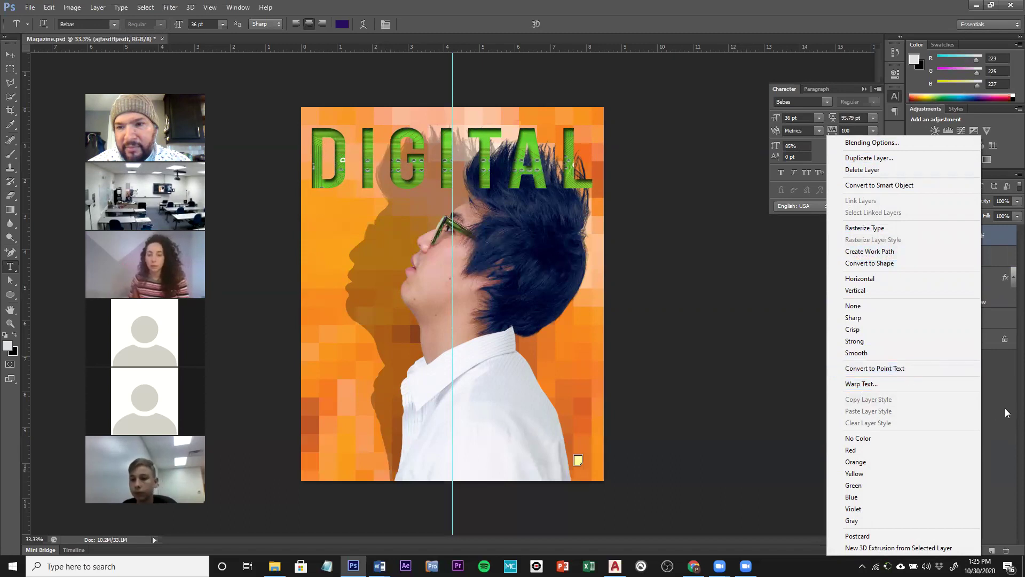
{"action": "left_click", "coordinate": [990, 318]}
{"action": "mouse_move", "coordinate": [975, 237]}
{"action": "left_mouse_down"}
{"action": "mouse_move", "coordinate": [982, 379]}
{"action": "mouse_move", "coordinate": [975, 229]}
{"action": "mouse_move", "coordinate": [974, 300]}
{"action": "mouse_move", "coordinate": [973, 231]}
{"action": "mouse_move", "coordinate": [957, 308]}
{"action": "mouse_move", "coordinate": [965, 226]}
{"action": "mouse_move", "coordinate": [963, 237]}
{"action": "left_mouse_up"}
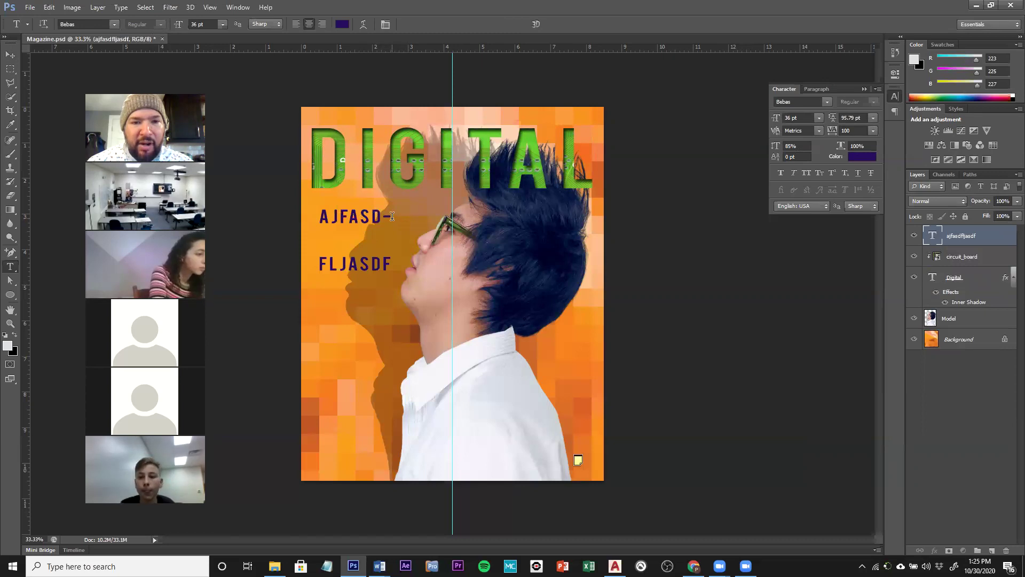
- Select all of the placeholder text and reduce its leading to 38.79 pt
{"action": "left_click", "coordinate": [324, 219]}
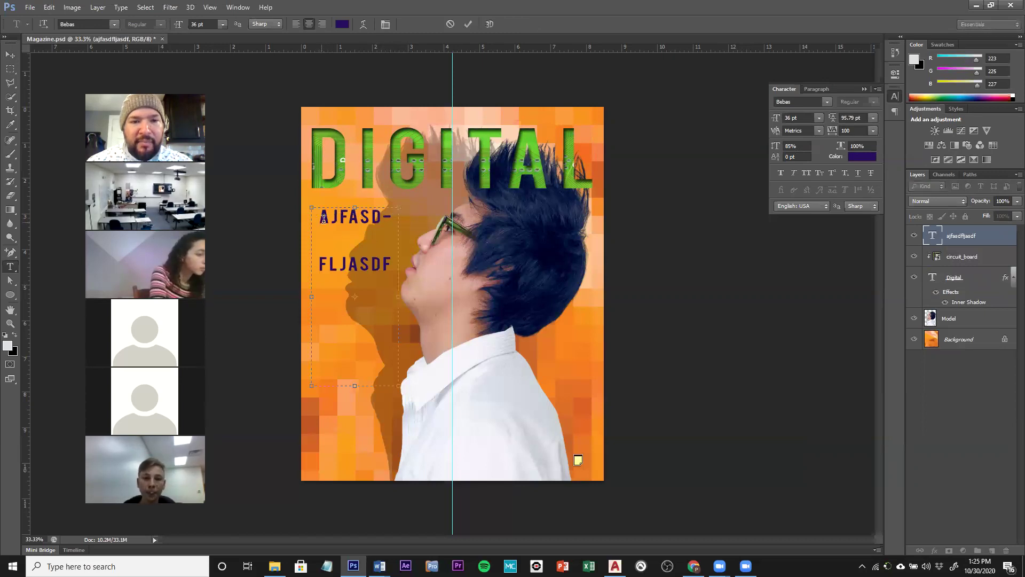
{"action": "left_click_drag", "start_coordinate": [323, 217], "coordinate": [393, 266]}
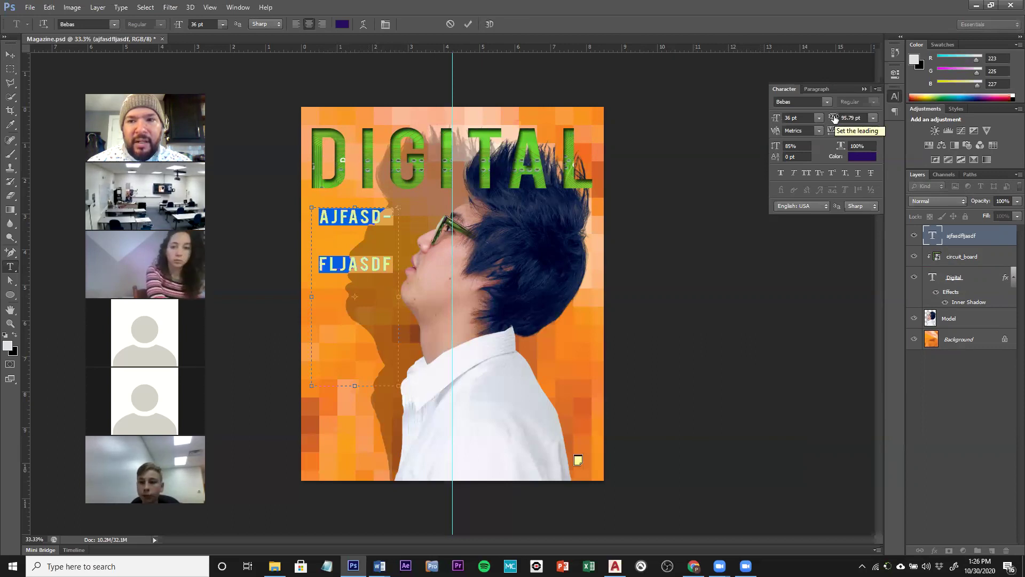
{"action": "left_click_drag", "start_coordinate": [835, 119], "coordinate": [805, 122]}
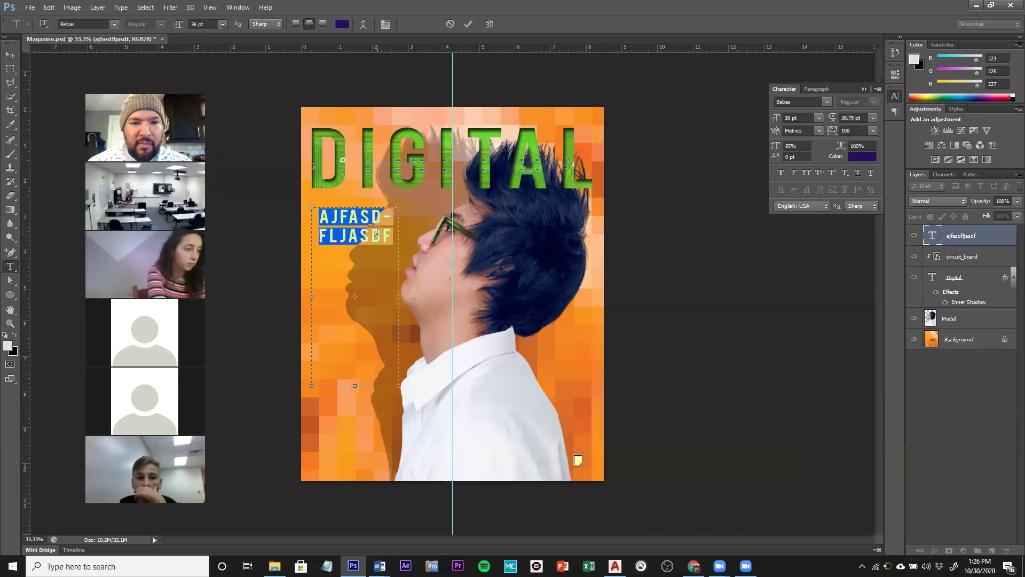
- Replace the placeholder text with "COVER" and "PAGE 35" on two separate lines
{"action": "left_click", "coordinate": [378, 232]}
{"action": "left_click_drag", "start_coordinate": [392, 232], "coordinate": [324, 217]}
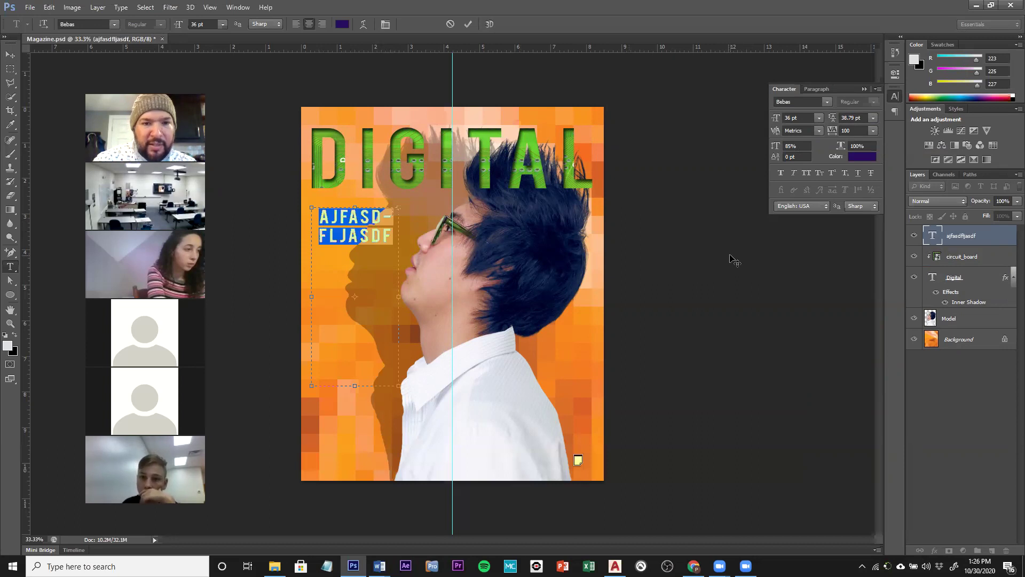
{"action": "type", "text": "COVER"}
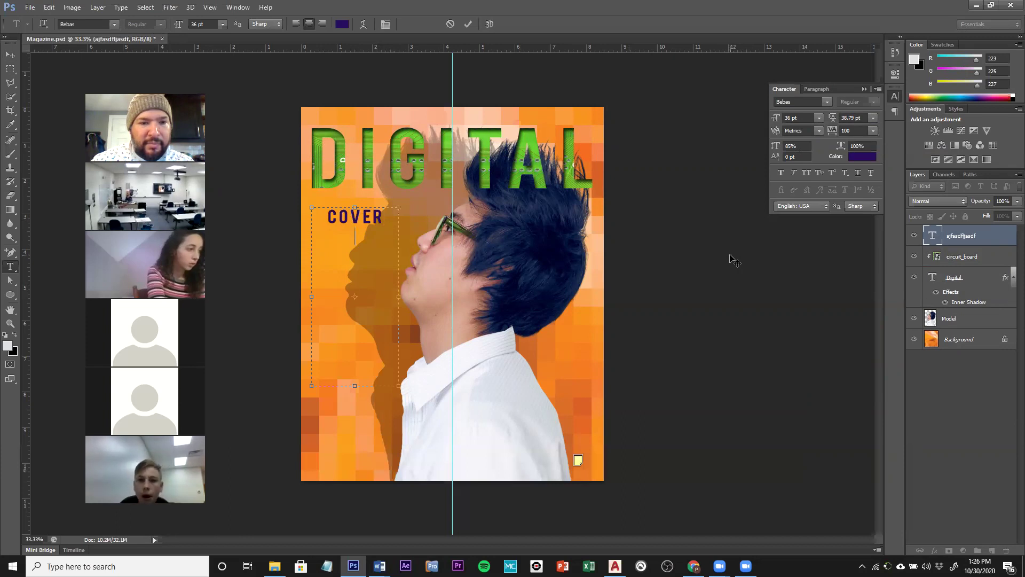
{"action": "type", "text": "A"}
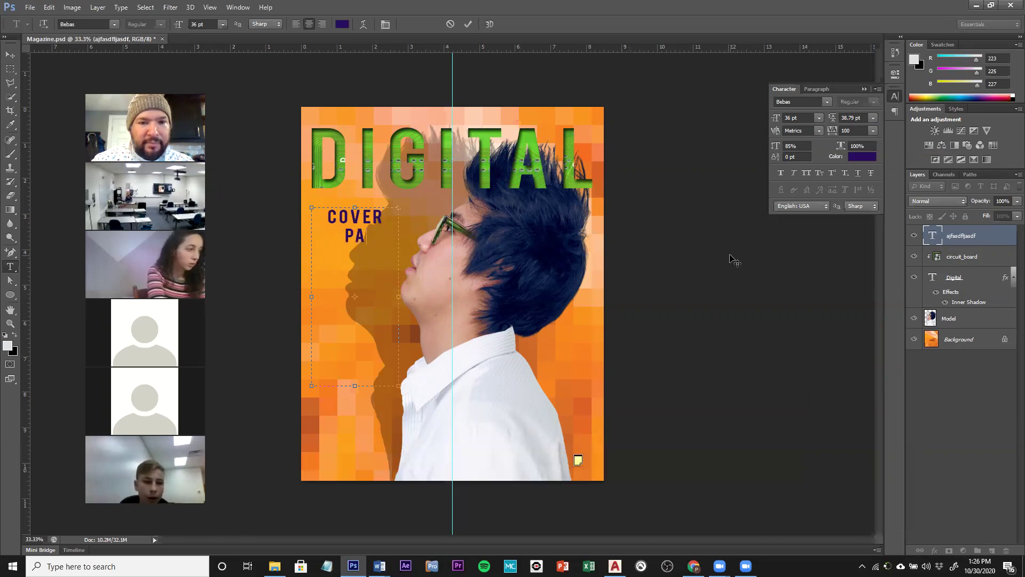
{"action": "type", "text": "GE 35"}
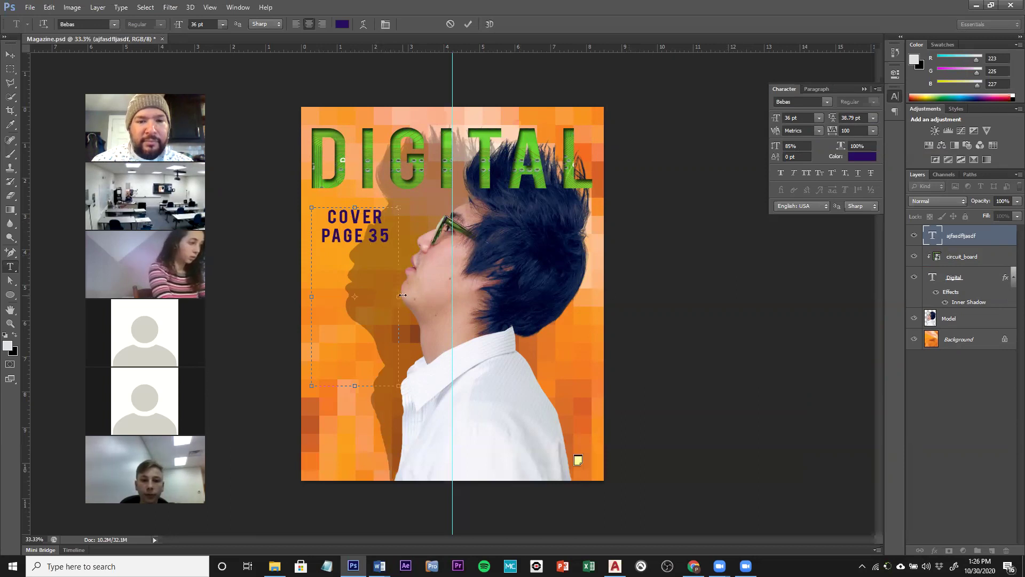
- Widen the cover text box slightly and add "RANDOM" and "STUFF" as two more lines
{"action": "left_click_drag", "start_coordinate": [402, 294], "coordinate": [415, 294]}
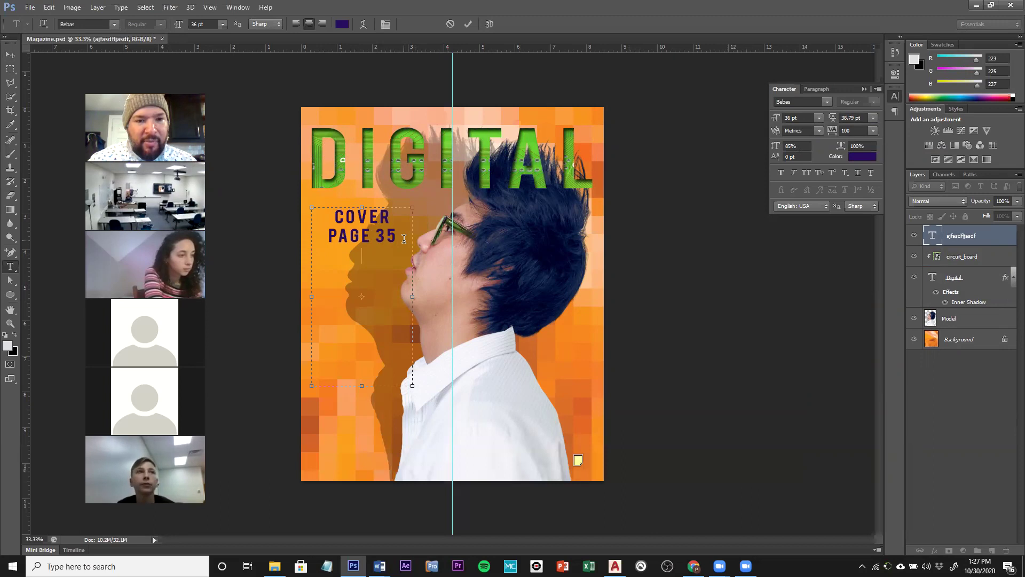
{"action": "type", "text": "RANDOM"}
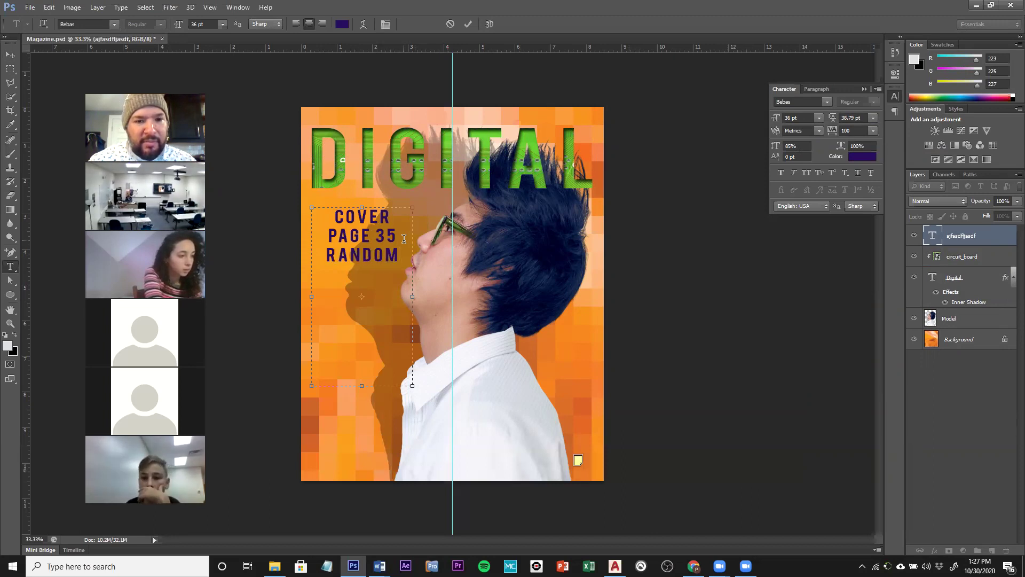
{"action": "key", "text": "Return"}
{"action": "type", "text": "STUFF"}
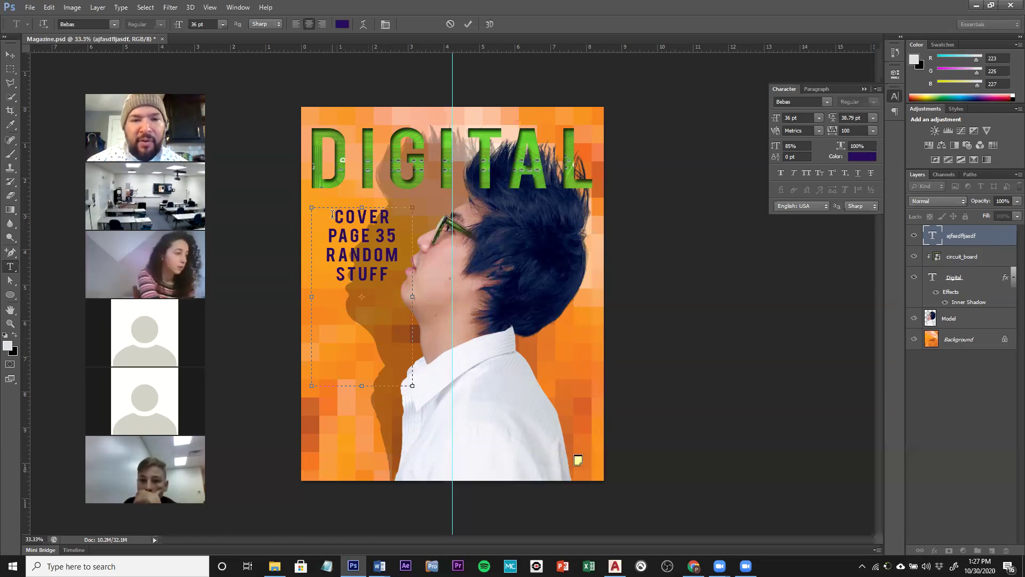
- Select all four lines of cover text, compare left and right alignment, and keep them left-aligned
{"action": "left_click_drag", "start_coordinate": [338, 216], "coordinate": [400, 213]}
{"action": "left_click_drag", "start_coordinate": [406, 234], "coordinate": [403, 270]}
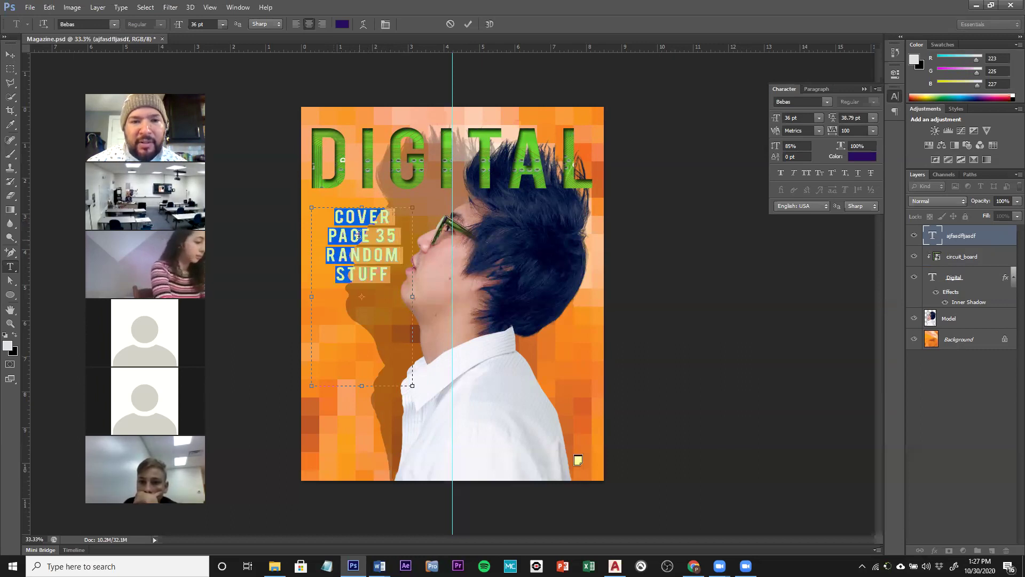
{"action": "left_click", "coordinate": [816, 89]}
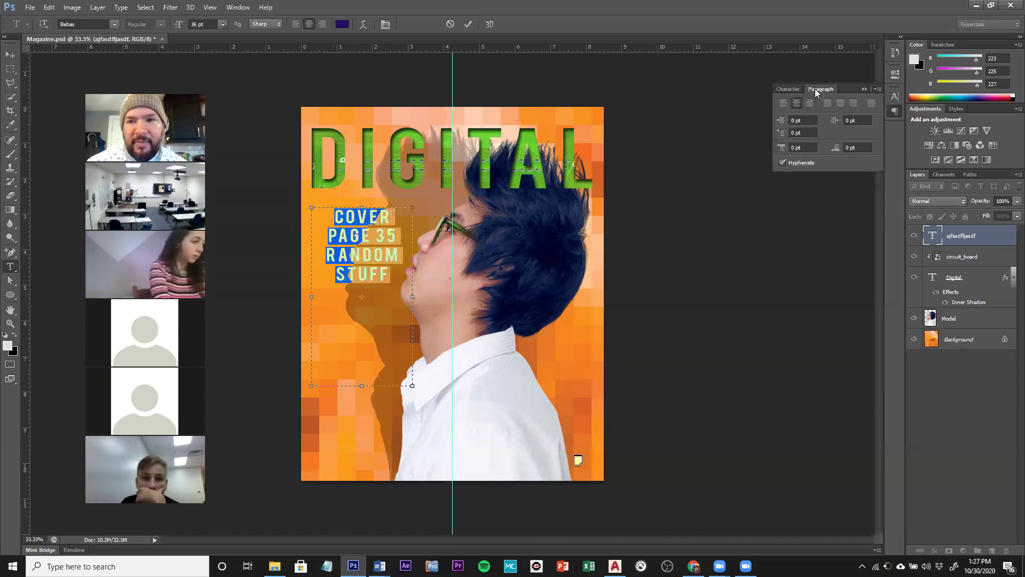
{"action": "left_click", "coordinate": [784, 103]}
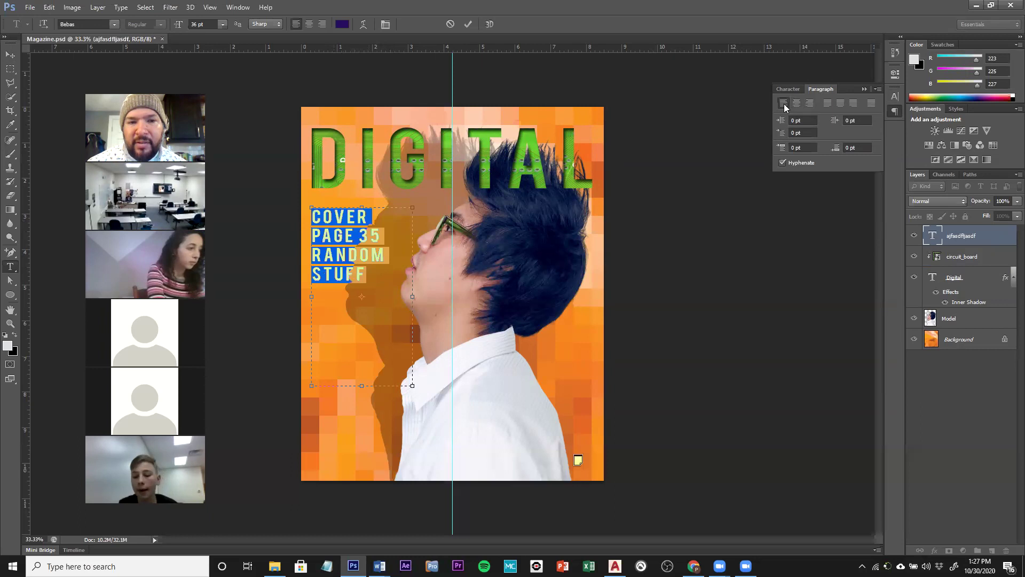
{"action": "left_click", "coordinate": [813, 105]}
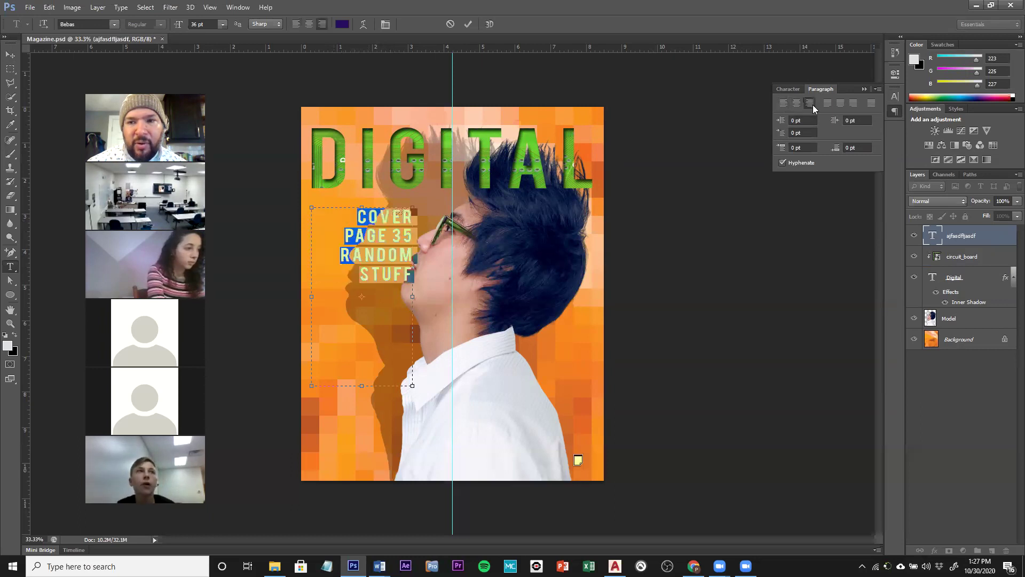
{"action": "left_click", "coordinate": [782, 104]}
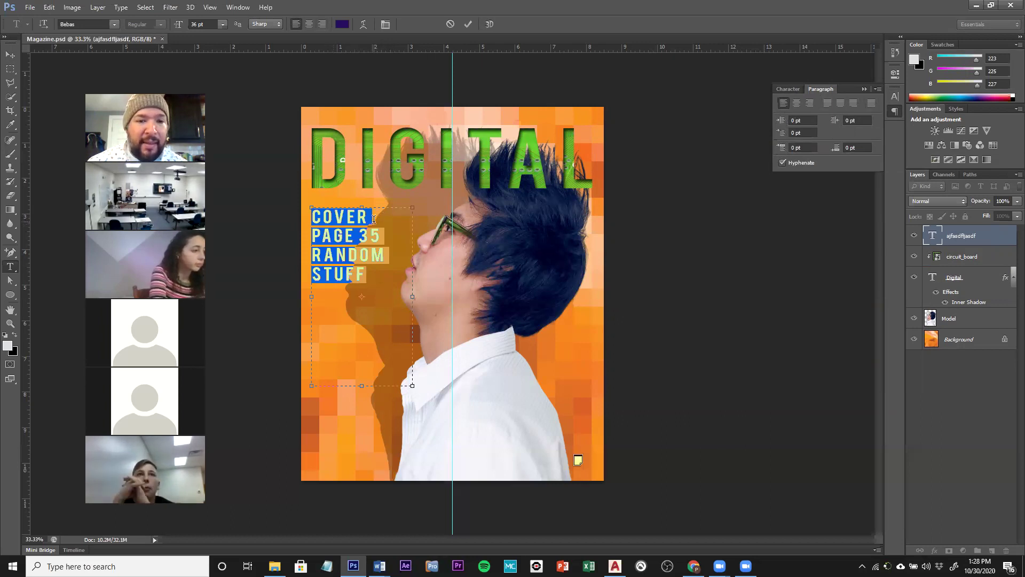
- Recolor the "PAGE 35" line of the cover text to red, hex dc3109
{"action": "left_click", "coordinate": [374, 219]}
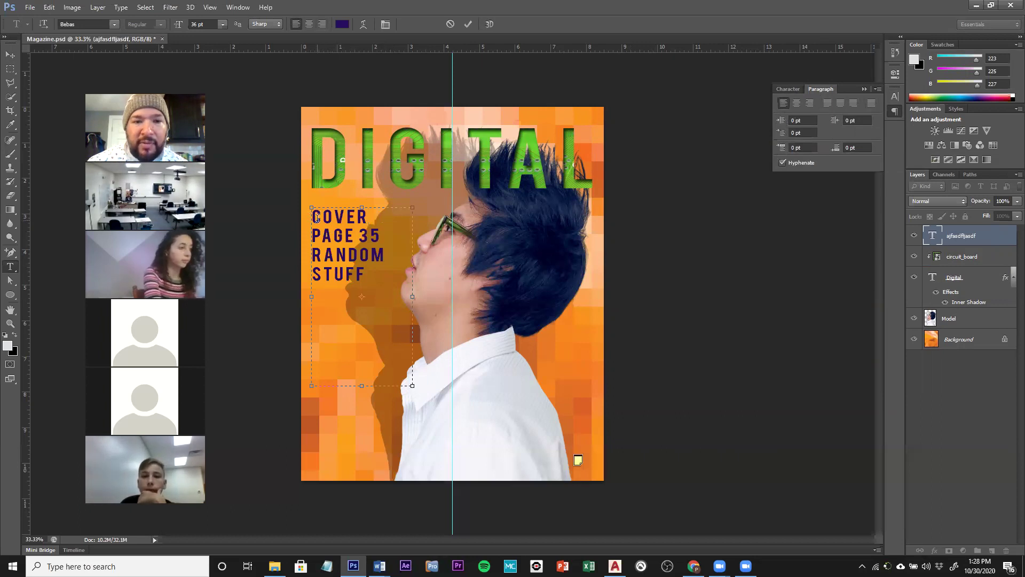
{"action": "left_click_drag", "start_coordinate": [315, 236], "coordinate": [380, 234]}
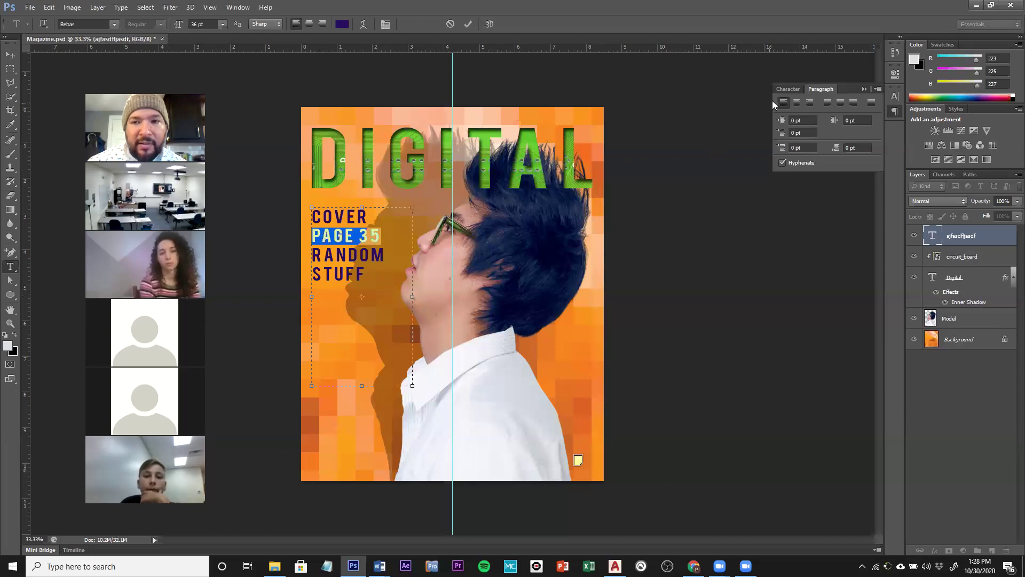
{"action": "left_click", "coordinate": [789, 88]}
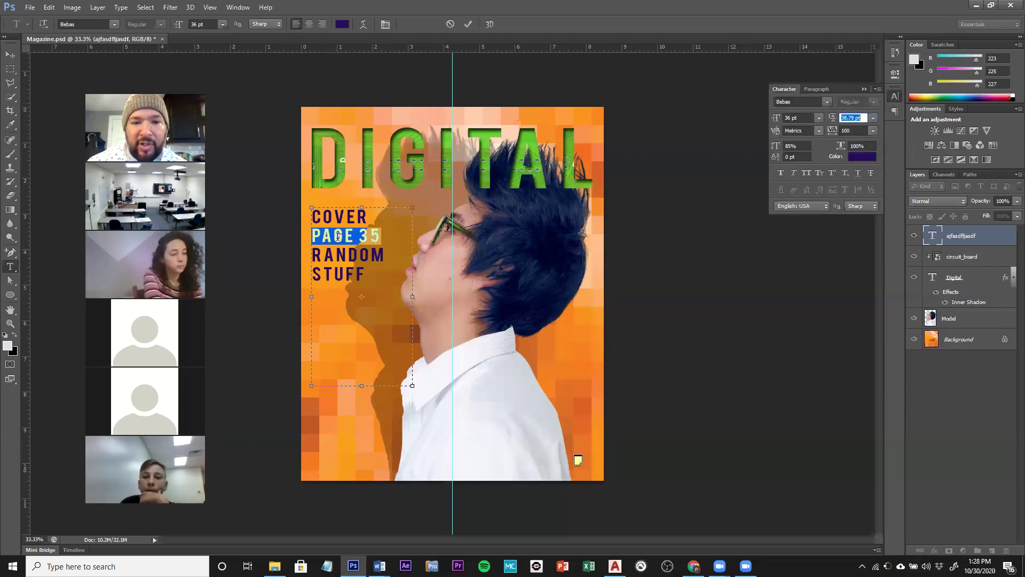
{"action": "left_click", "coordinate": [863, 156]}
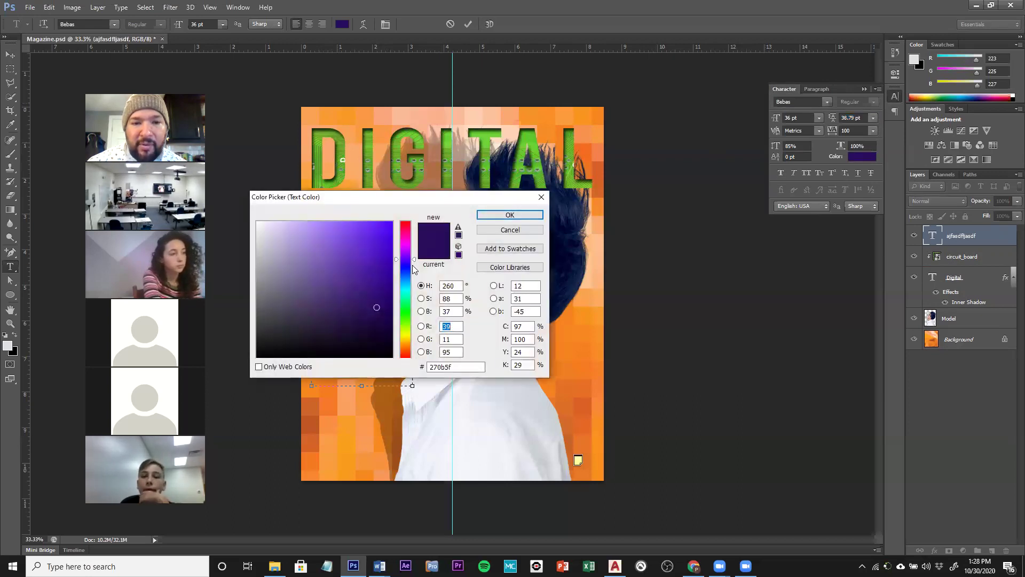
{"action": "left_click_drag", "start_coordinate": [406, 277], "coordinate": [406, 353]}
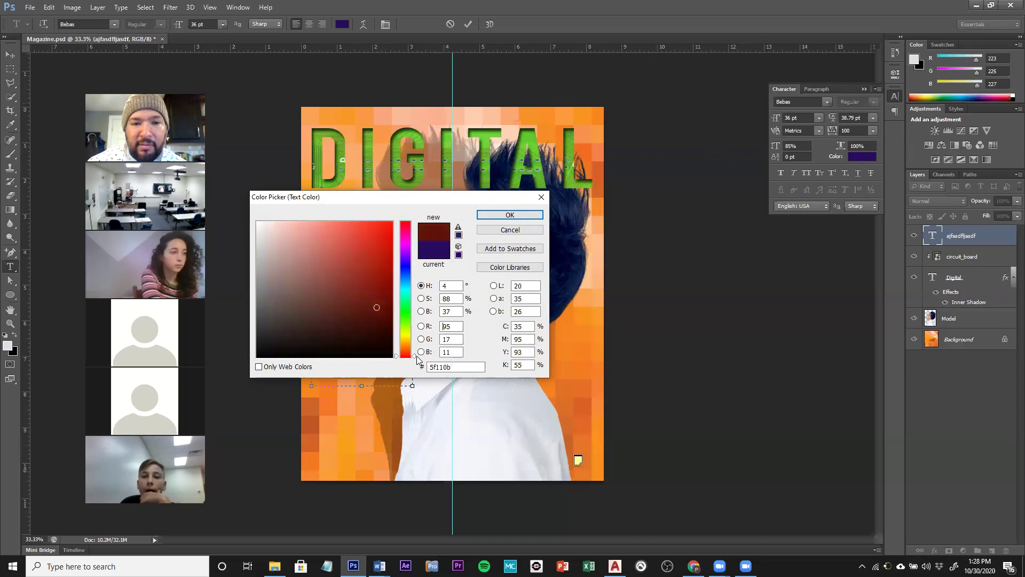
{"action": "left_click", "coordinate": [386, 240]}
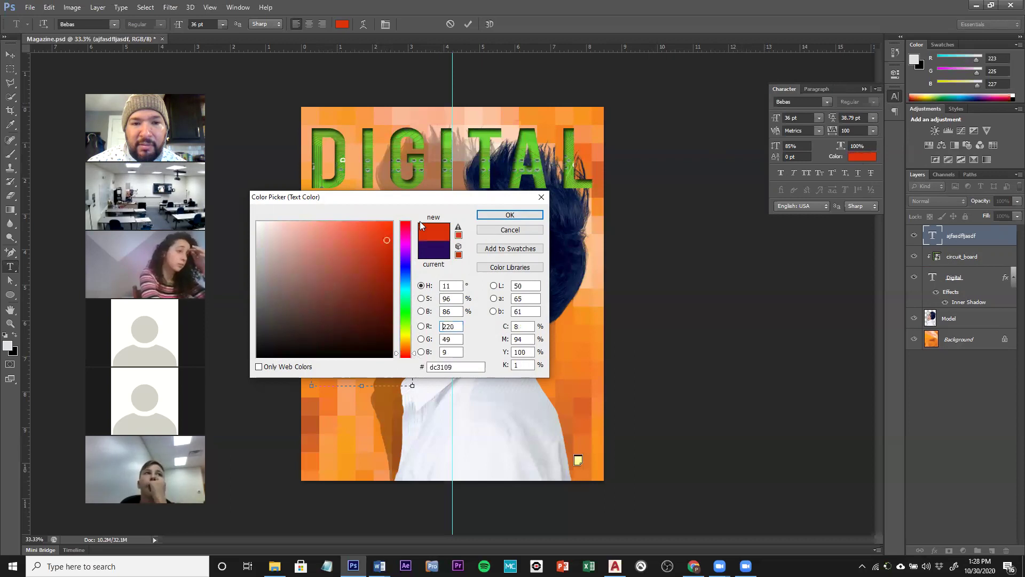
{"action": "left_click", "coordinate": [510, 214]}
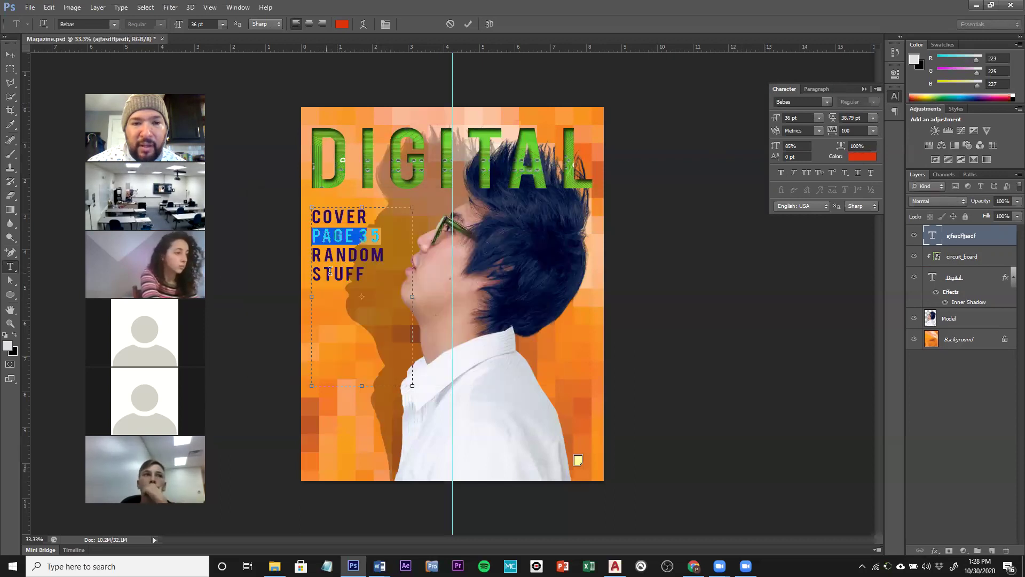
- Set the word "STUFF" to 26 pt and change the font of the "R" in "RANDOM" to Berlin Sans FB
{"action": "left_click_drag", "start_coordinate": [314, 274], "coordinate": [367, 275]}
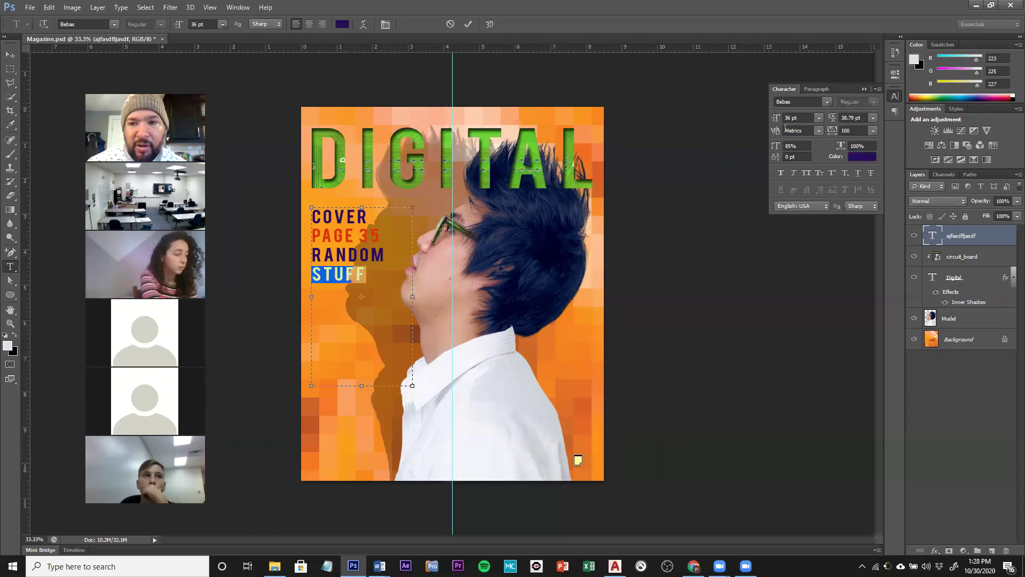
{"action": "left_click_drag", "start_coordinate": [779, 120], "coordinate": [770, 122]}
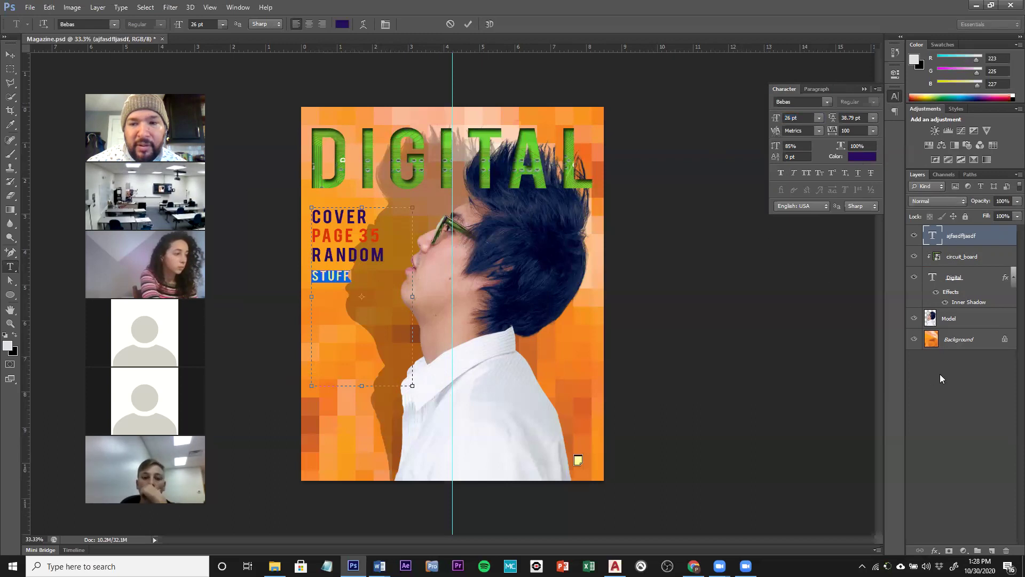
{"action": "left_click", "coordinate": [329, 262]}
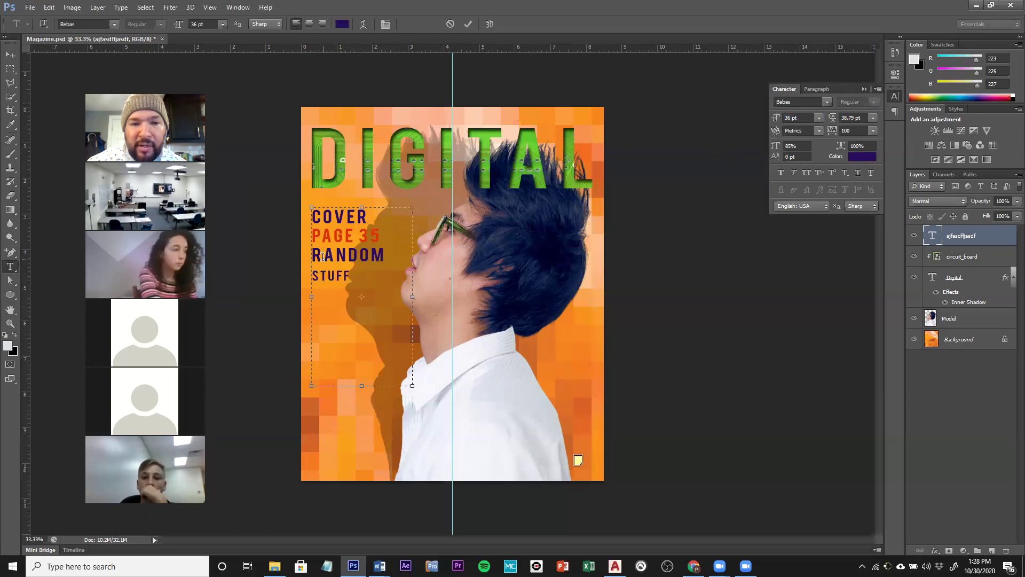
{"action": "left_click_drag", "start_coordinate": [323, 255], "coordinate": [317, 256]}
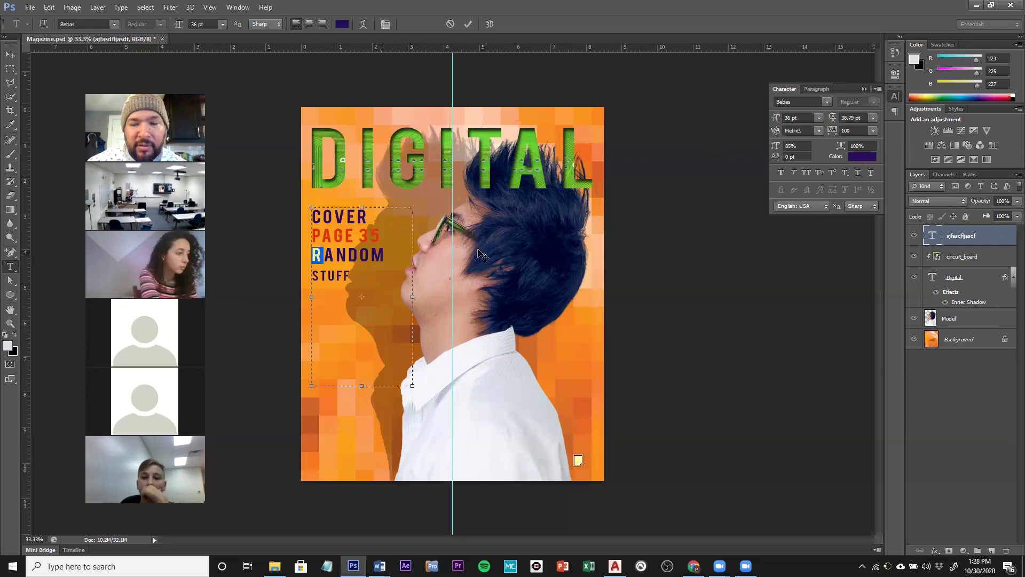
{"action": "left_click", "coordinate": [828, 102]}
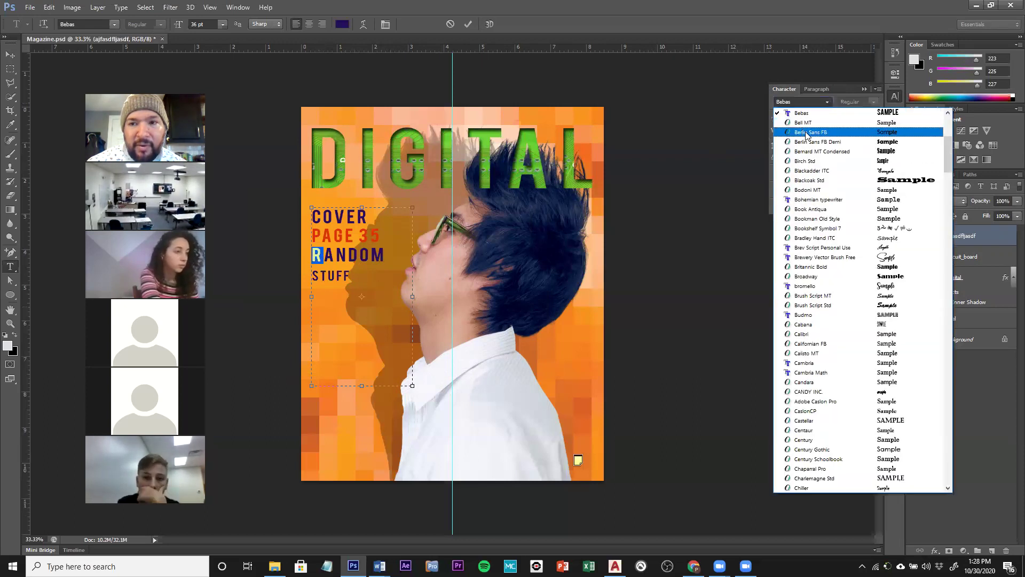
{"action": "left_click", "coordinate": [808, 132]}
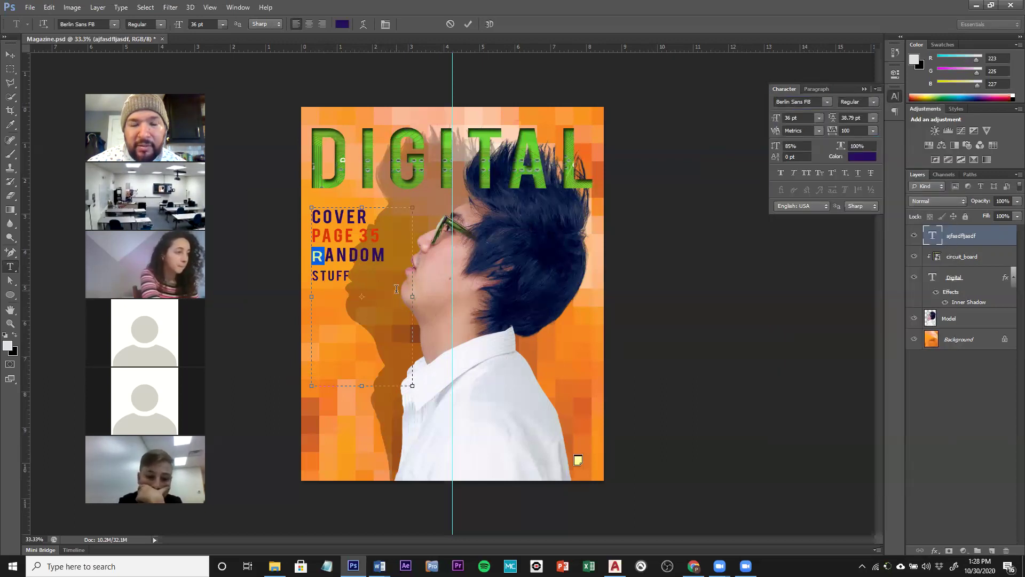
- Apply faux italic to the "N" in "RANDOM" and give its "O" a baseline shift of 10 pt
{"action": "left_click_drag", "start_coordinate": [350, 256], "coordinate": [345, 255]}
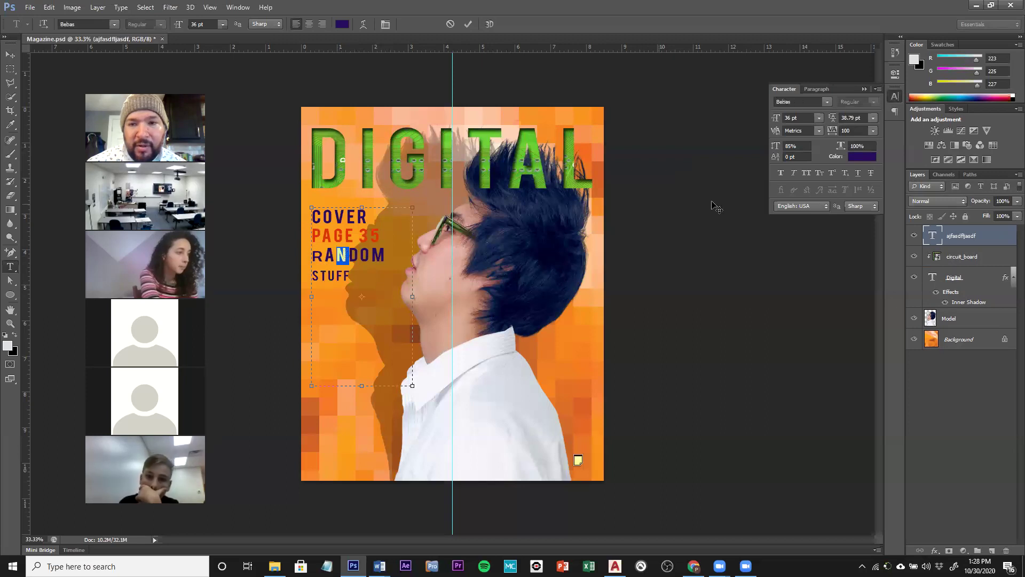
{"action": "left_click", "coordinate": [792, 173]}
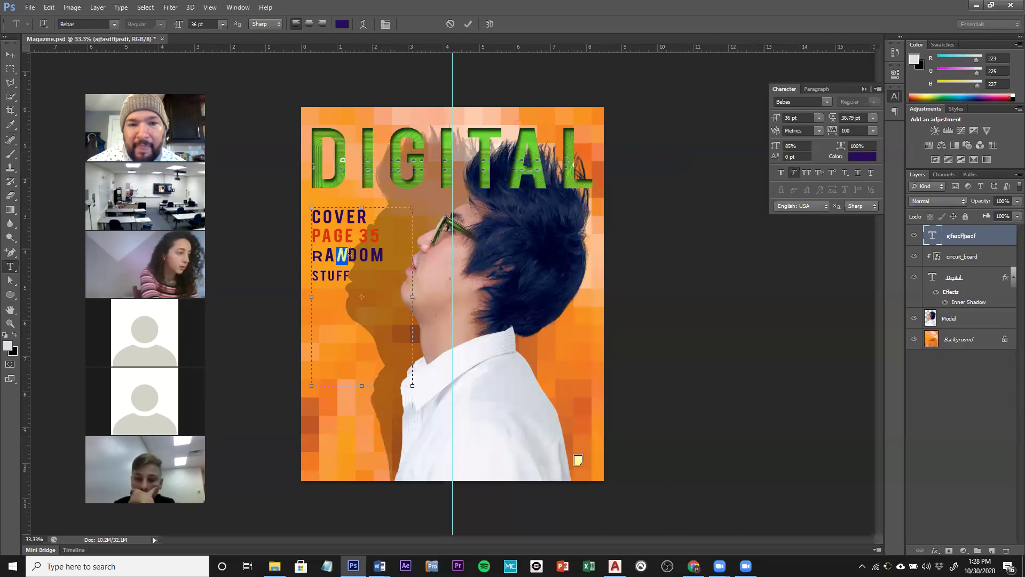
{"action": "left_click_drag", "start_coordinate": [359, 258], "coordinate": [371, 258]}
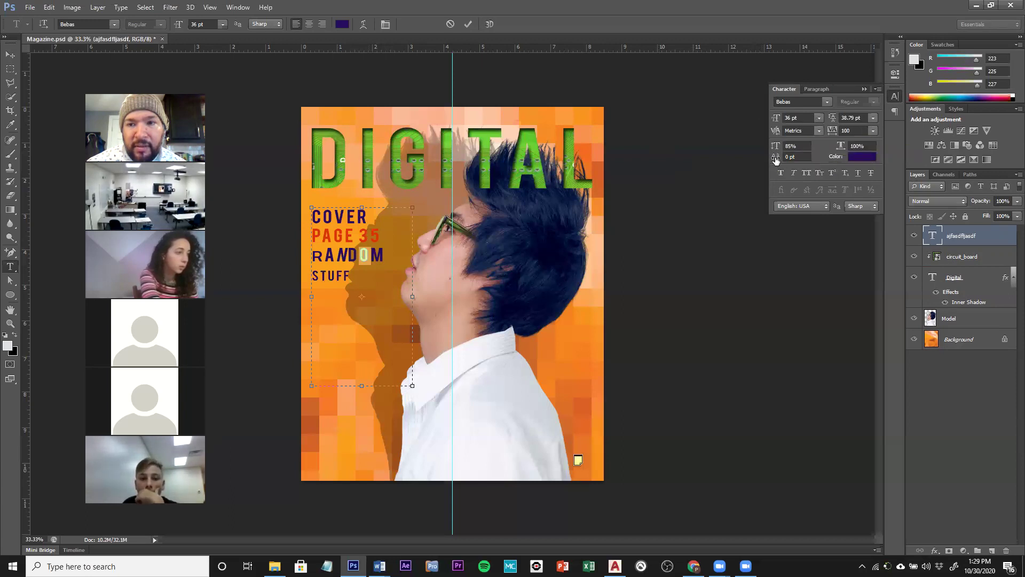
{"action": "mouse_move", "coordinate": [775, 160]}
{"action": "left_mouse_down"}
{"action": "mouse_move", "coordinate": [799, 163]}
{"action": "mouse_move", "coordinate": [769, 162]}
{"action": "left_mouse_up"}
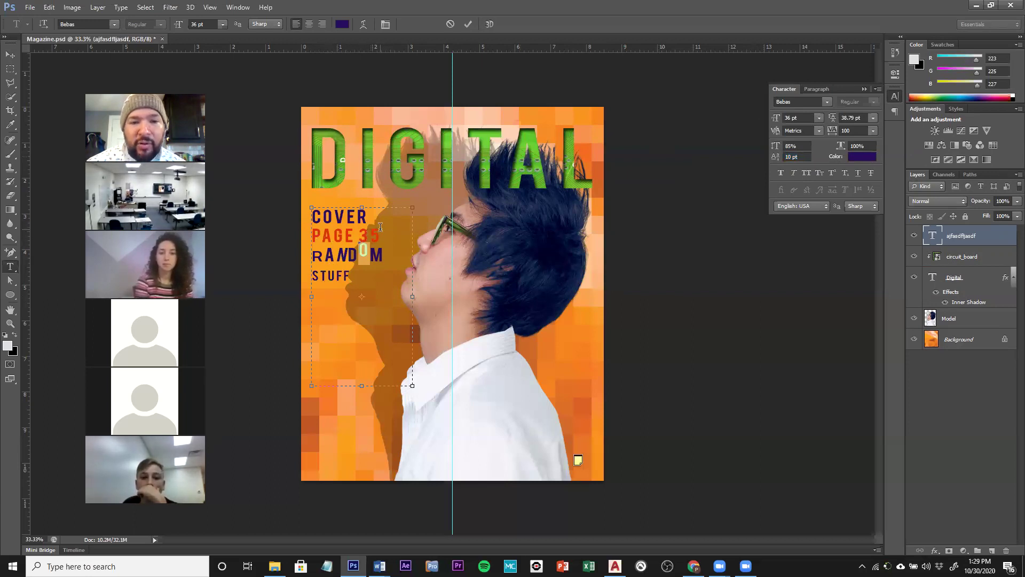
- Scale the "5" in "PAGE 35" to 153% horizontally and 71% vertically, and commit the text edits
{"action": "mouse_move", "coordinate": [377, 233]}
{"action": "left_mouse_down"}
{"action": "mouse_move", "coordinate": [323, 235]}
{"action": "mouse_move", "coordinate": [367, 233]}
{"action": "left_mouse_up"}
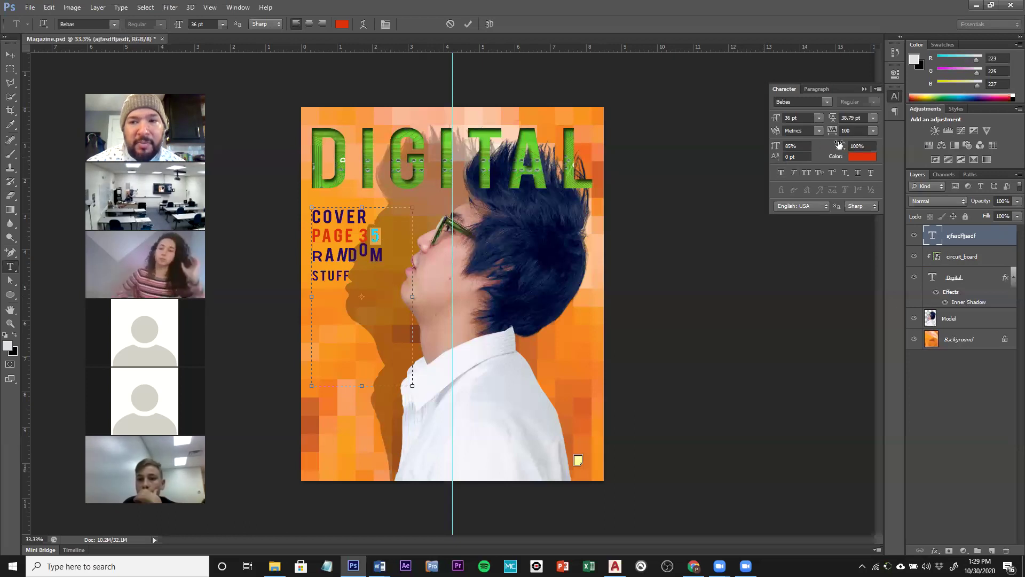
{"action": "left_click_drag", "start_coordinate": [840, 146], "coordinate": [869, 144]}
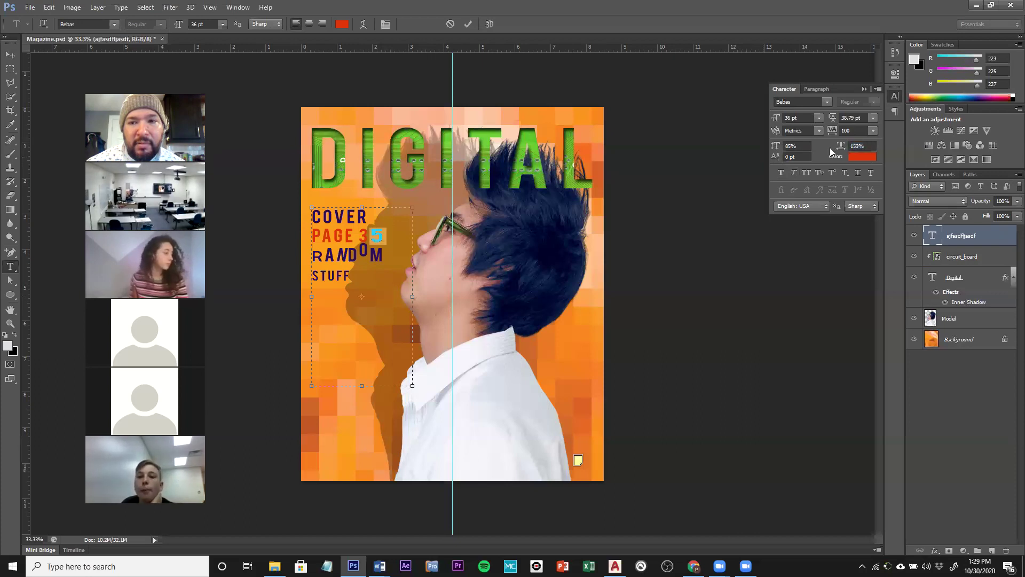
{"action": "left_click_drag", "start_coordinate": [775, 147], "coordinate": [766, 145]}
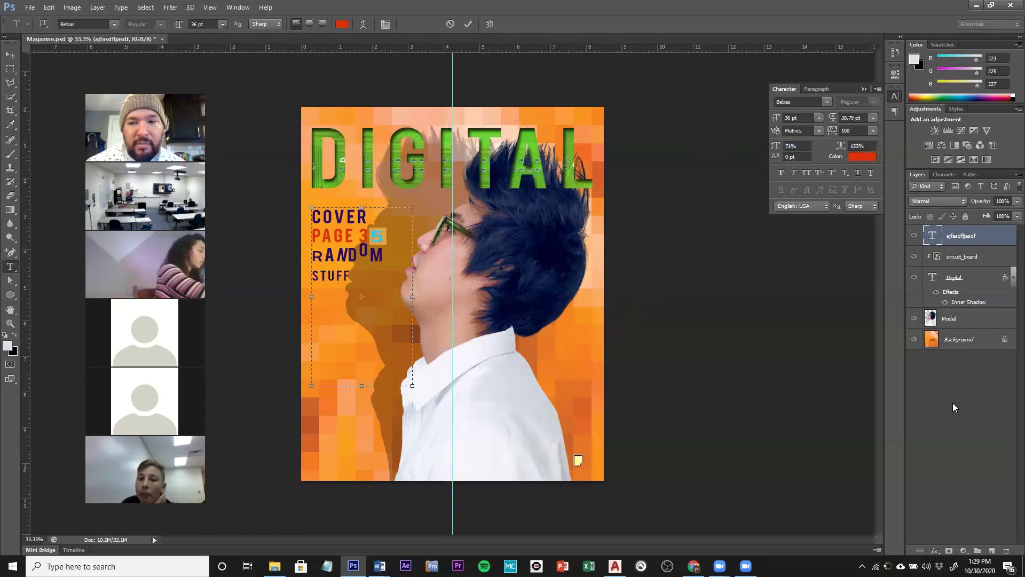
{"action": "left_click", "coordinate": [969, 403]}
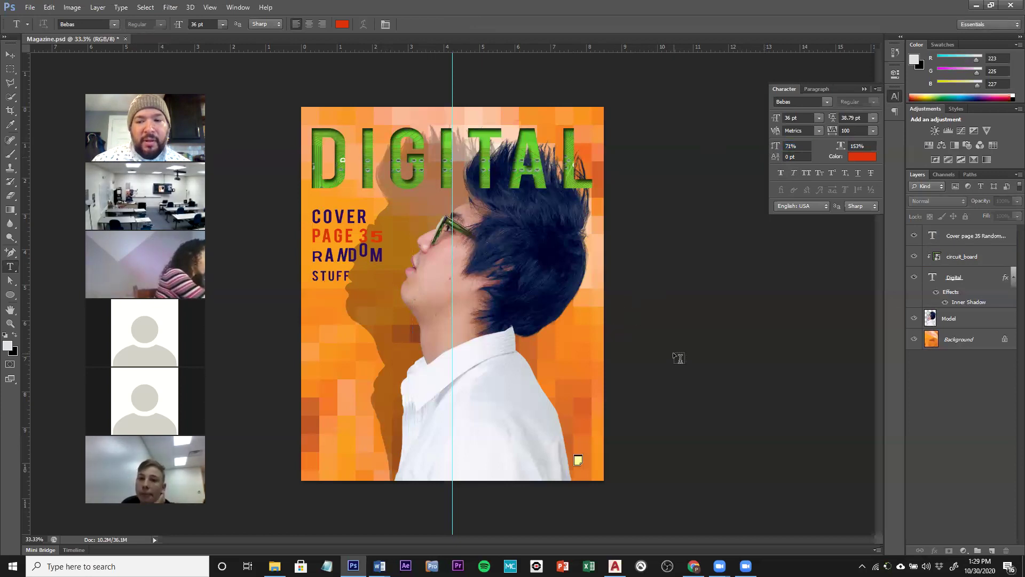
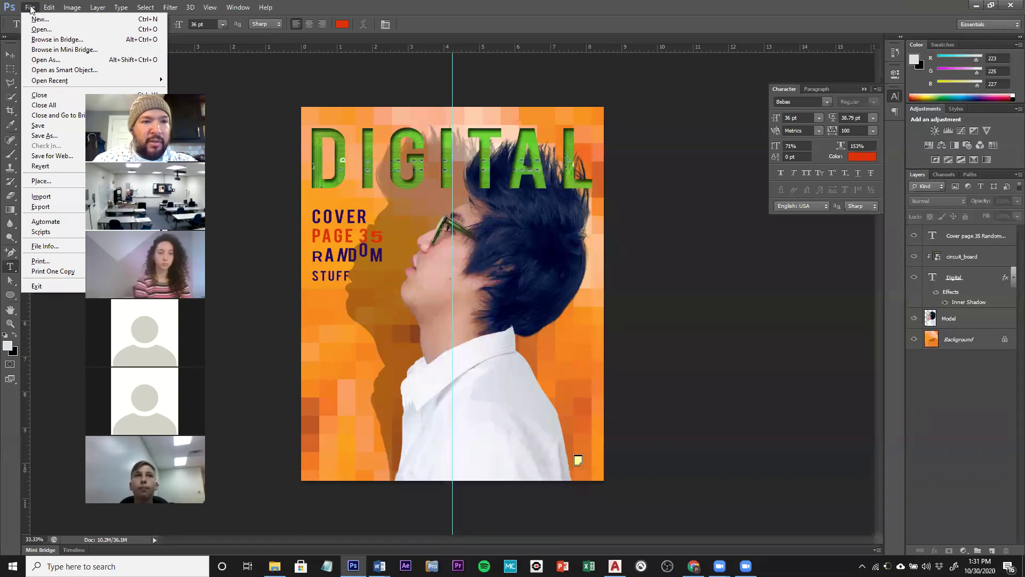
- Start a new document with the Photo preset in the Landscape, 5 x 7 size
{"action": "left_click", "coordinate": [40, 19]}
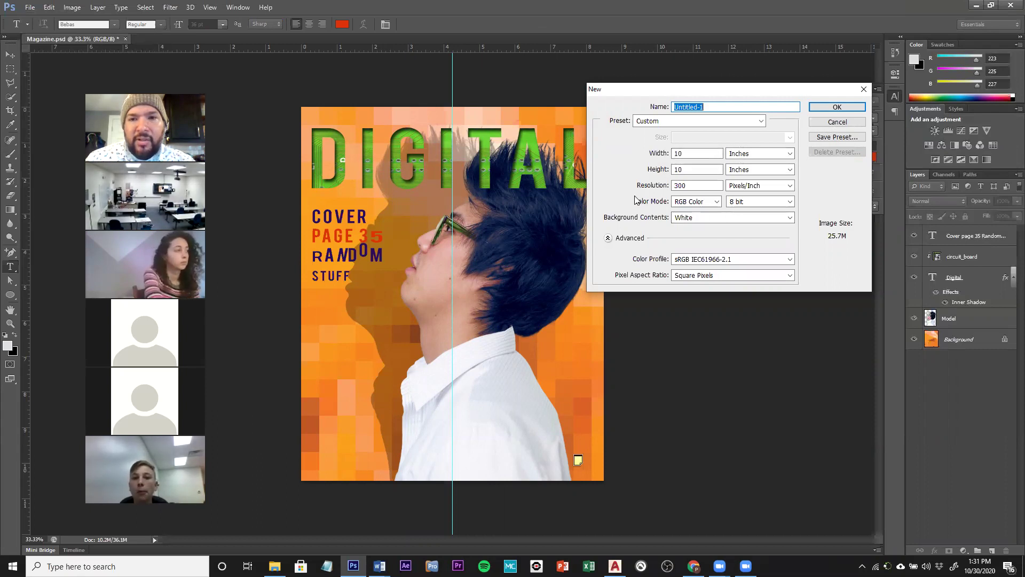
{"action": "left_click", "coordinate": [652, 122]}
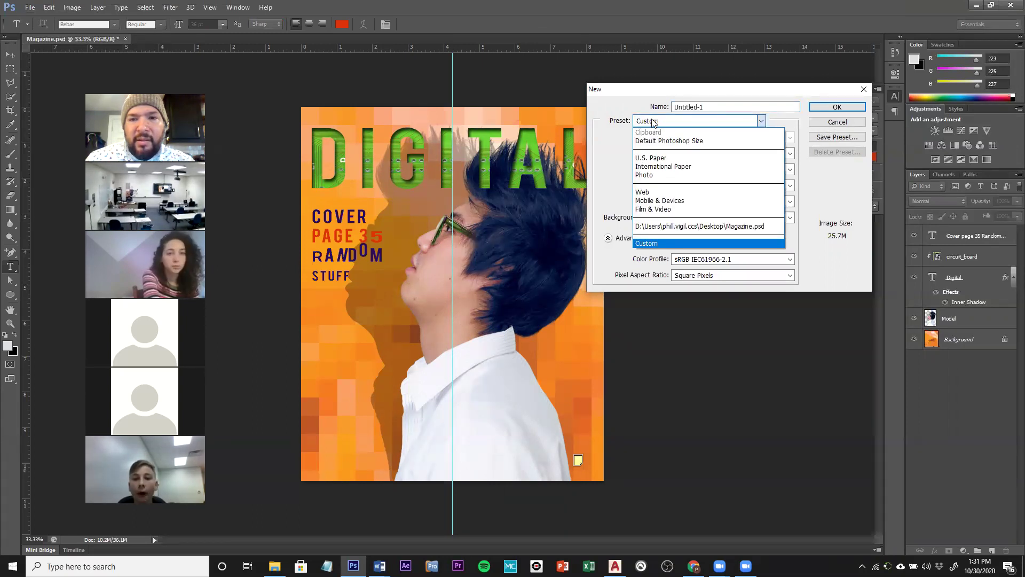
{"action": "left_click", "coordinate": [647, 177]}
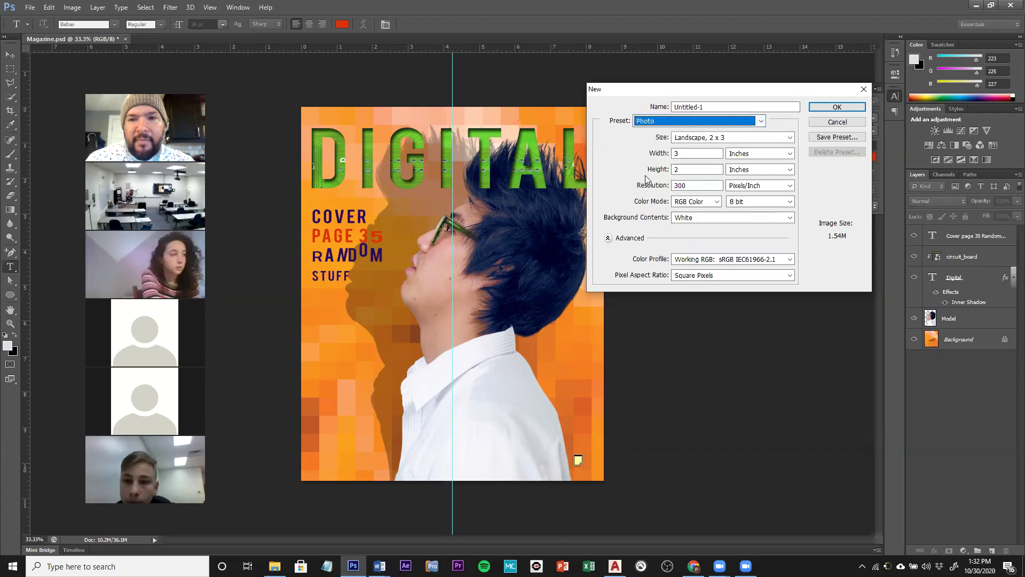
{"action": "left_click", "coordinate": [783, 138]}
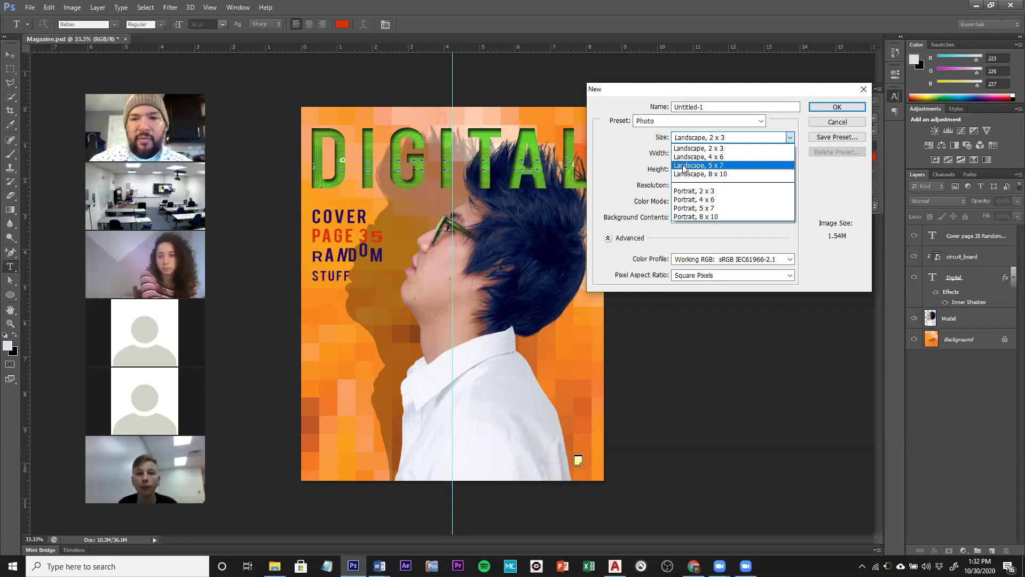
{"action": "left_click", "coordinate": [684, 168]}
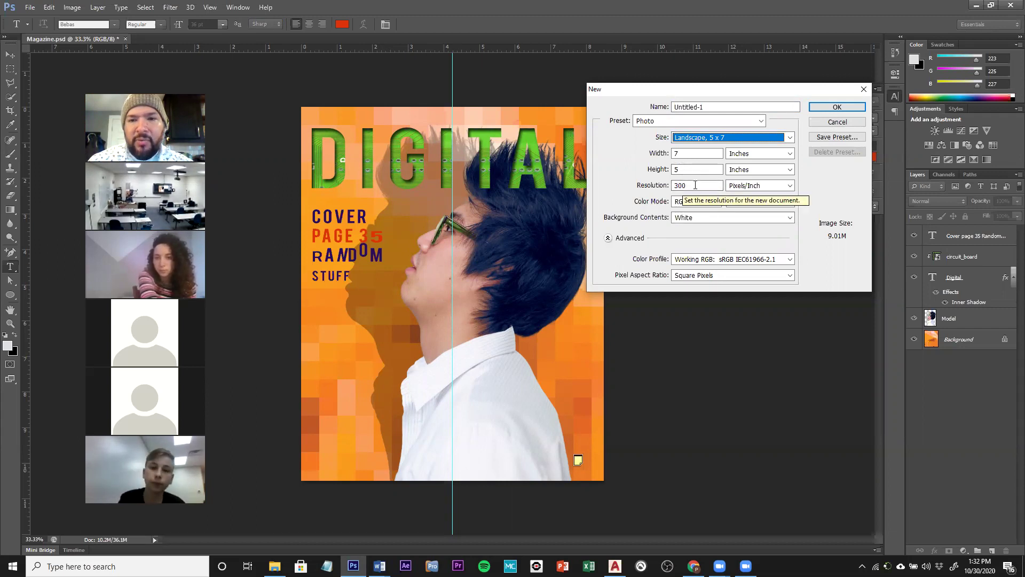
- Name the new document "Get Well" followed by the recipient's first name, create it at 300 pixels/inch, and collapse the character settings
{"action": "double_click", "coordinate": [689, 185]}
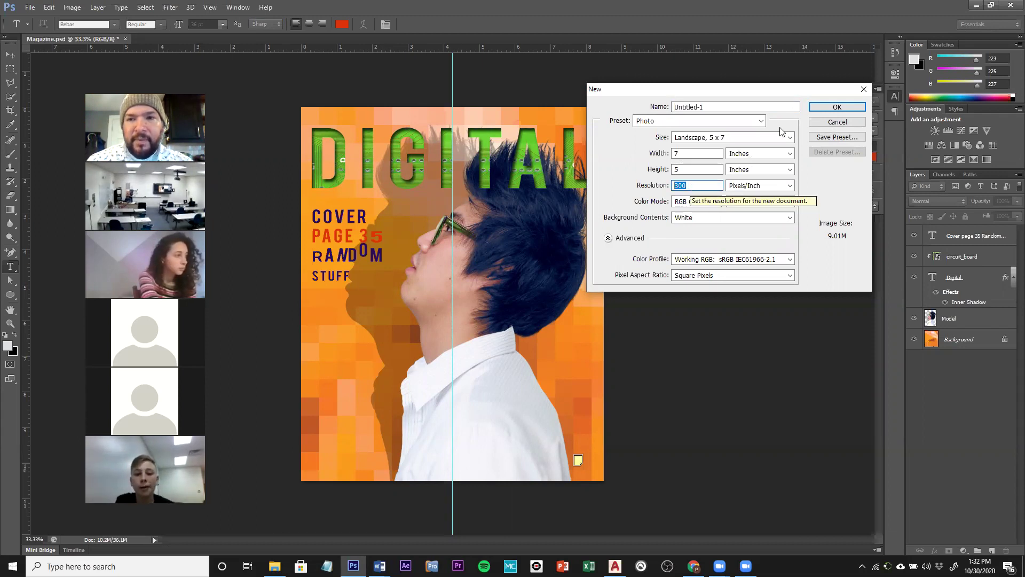
{"action": "left_click_drag", "start_coordinate": [707, 109], "coordinate": [668, 110]}
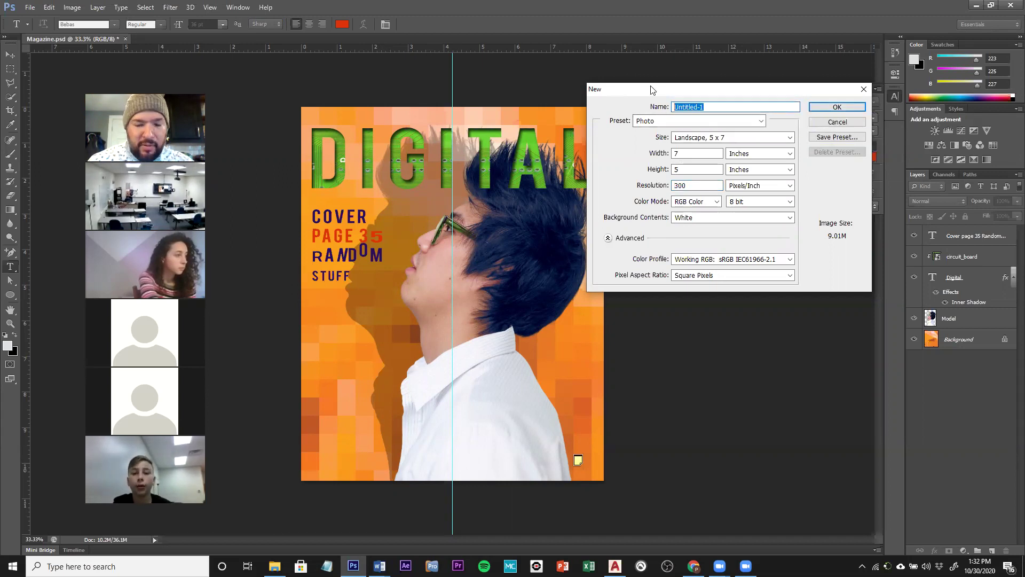
{"action": "type", "text": "Get Well"}
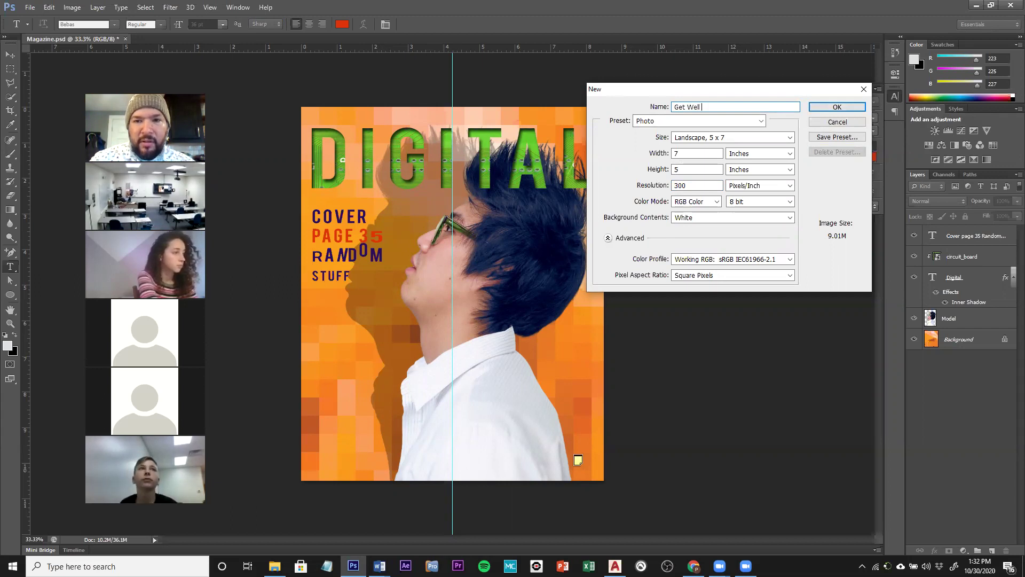
{"action": "type", "text": " Joseph"}
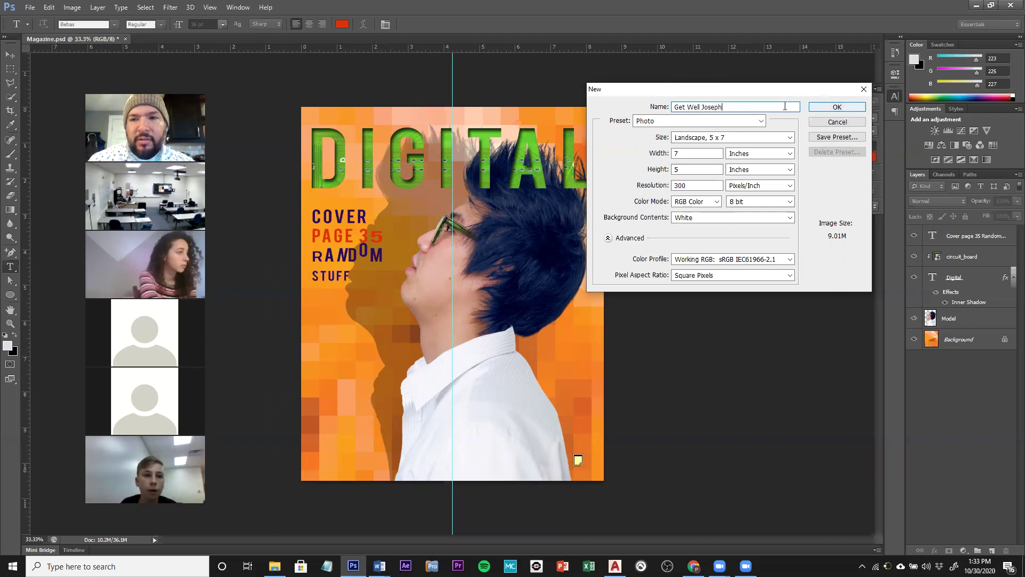
{"action": "left_click", "coordinate": [825, 109]}
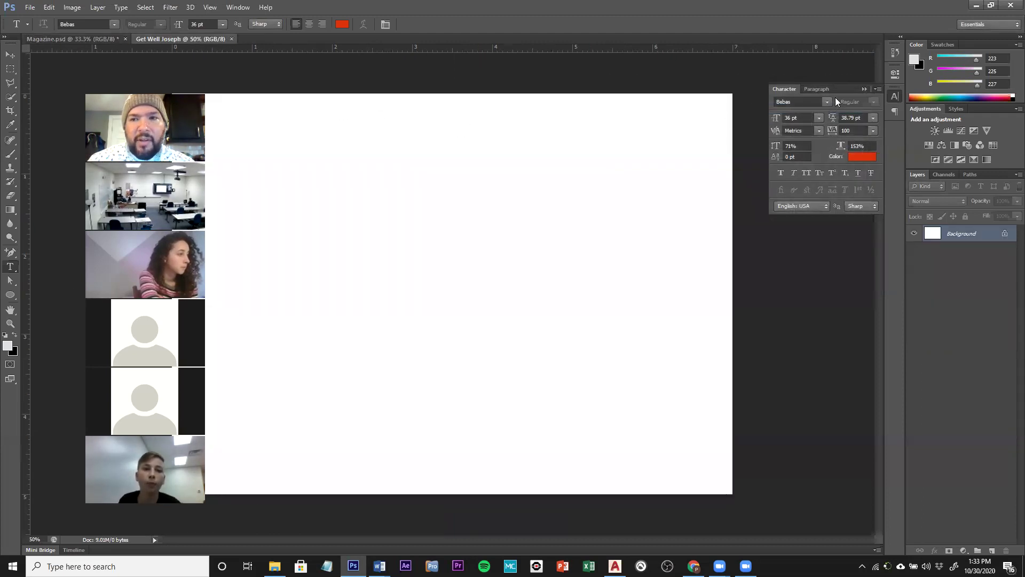
{"action": "left_click", "coordinate": [864, 89]}
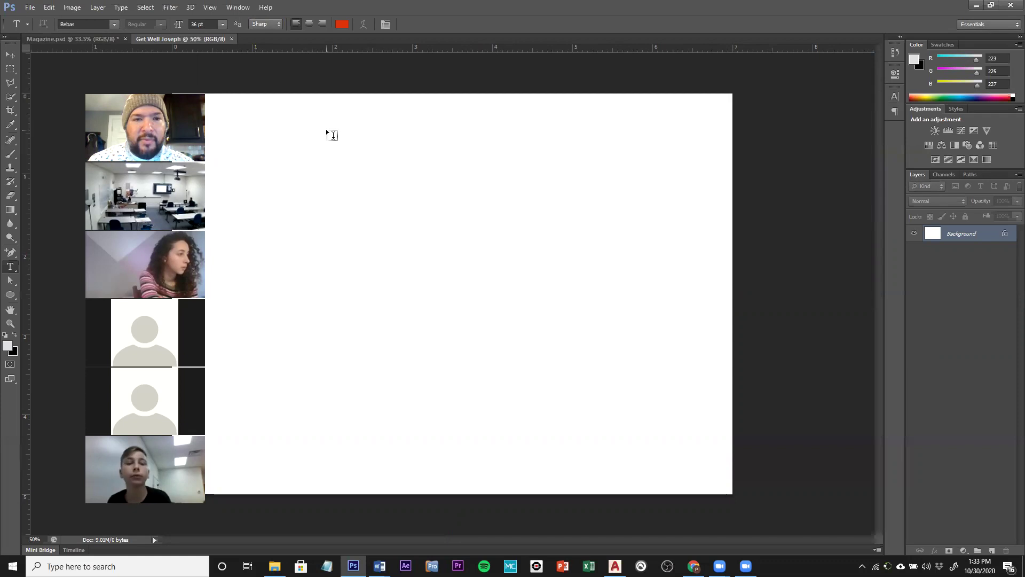